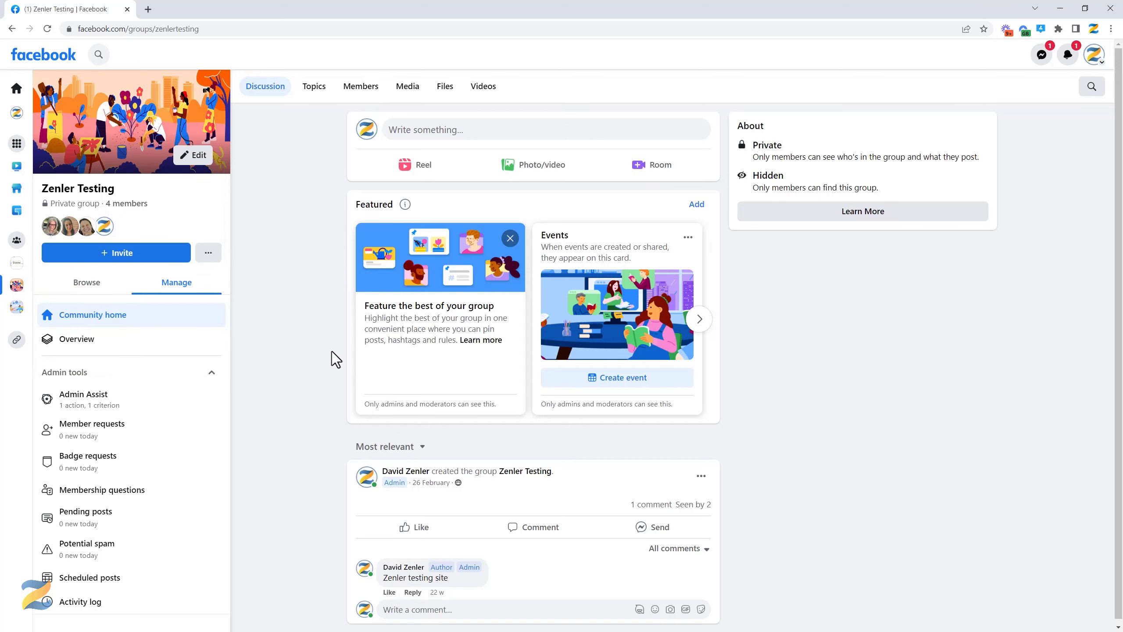
- Open the list of active apps in the Zenler Testing group's advanced settings
scroll(222, 474, down, 7)
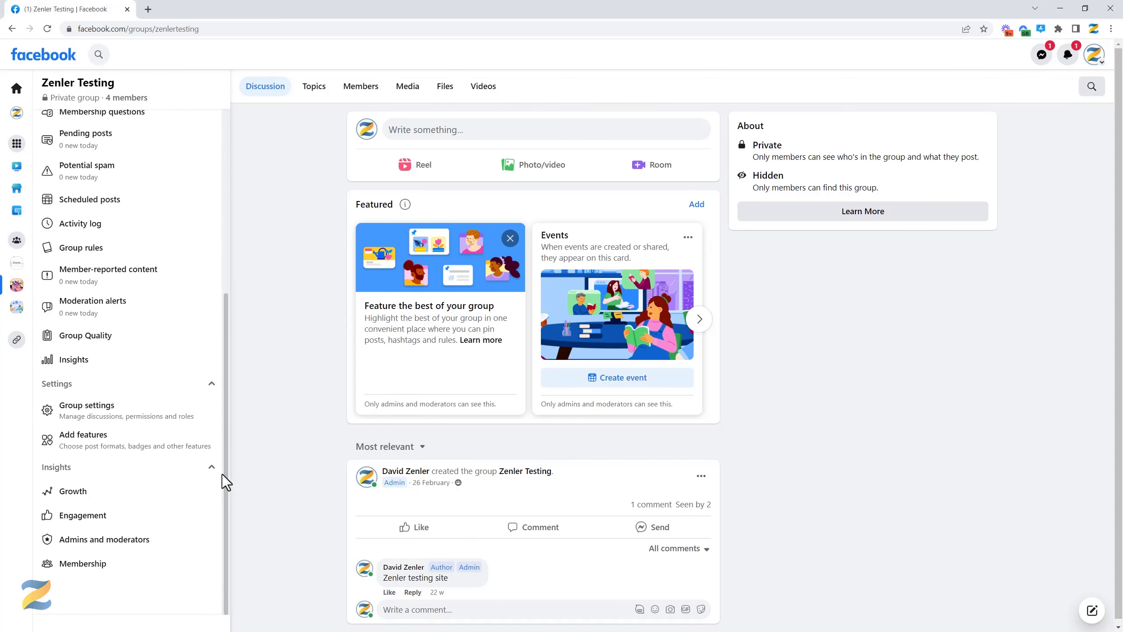
click(94, 415)
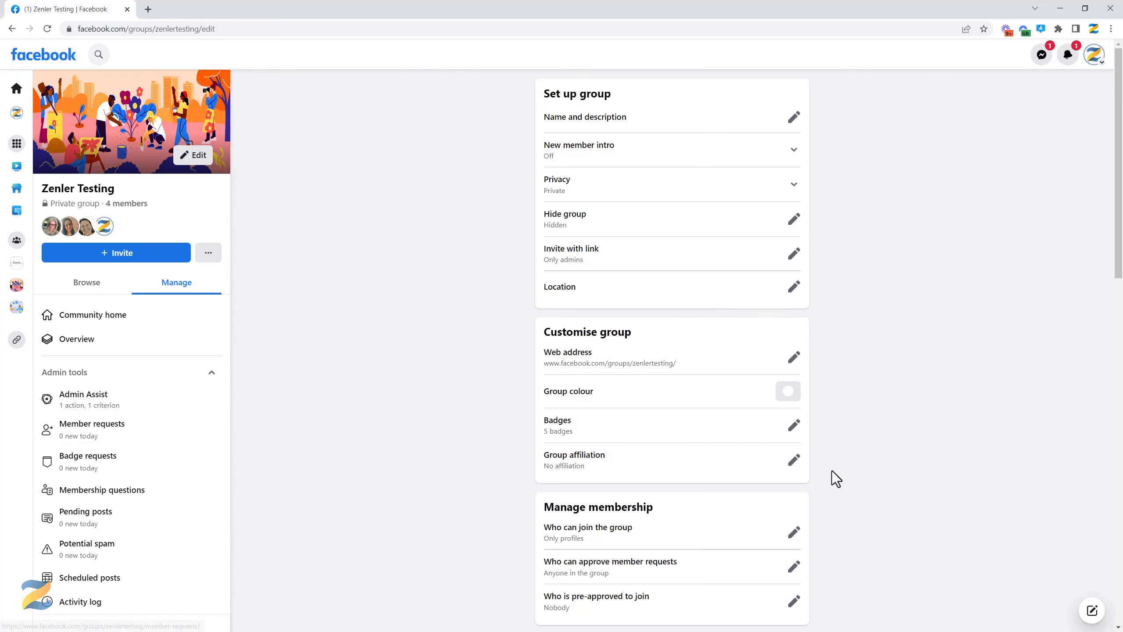
scroll(867, 420, down, 15)
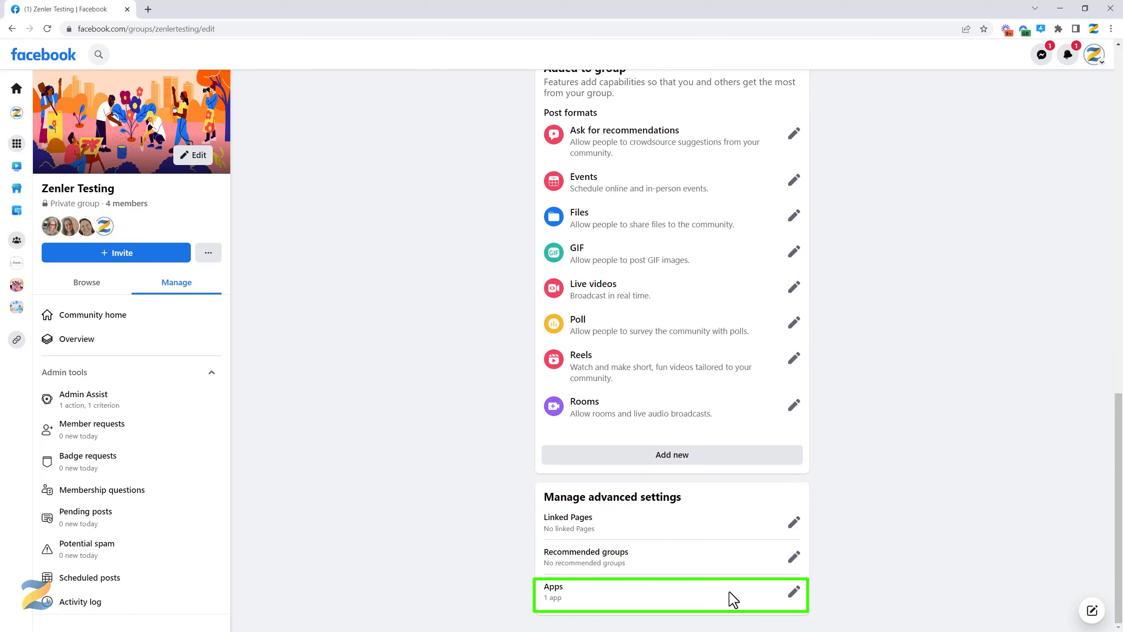
click(794, 591)
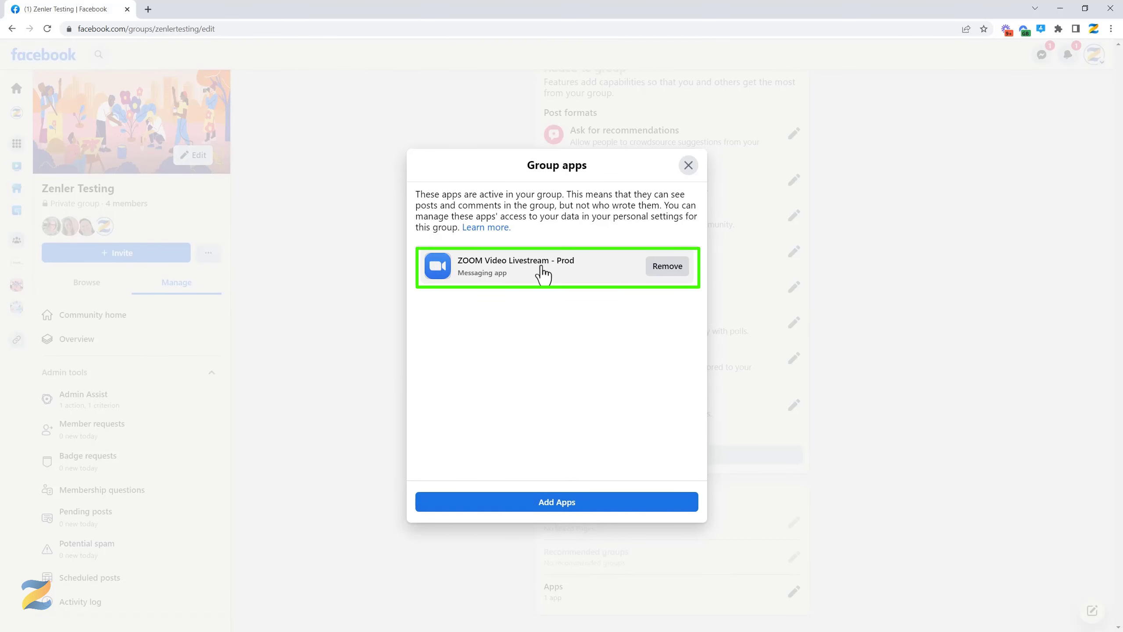
- Browse the catalogue of apps that can be added to the group, search it for "zoom", and clear the search
click(557, 504)
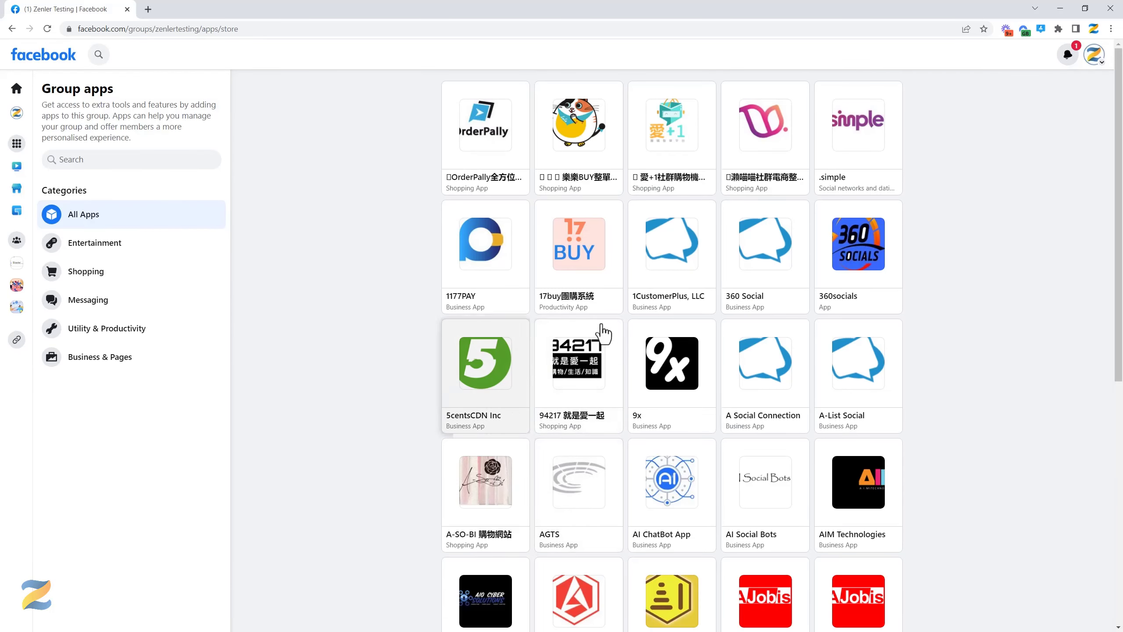
scroll(611, 330, down, 11)
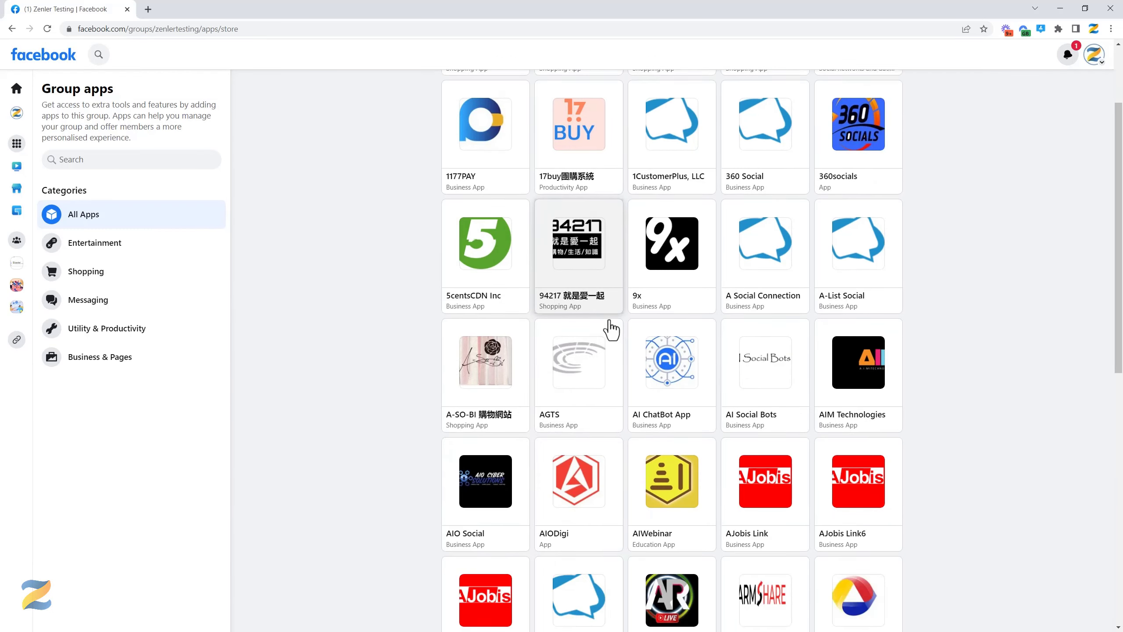
scroll(612, 330, down, 17)
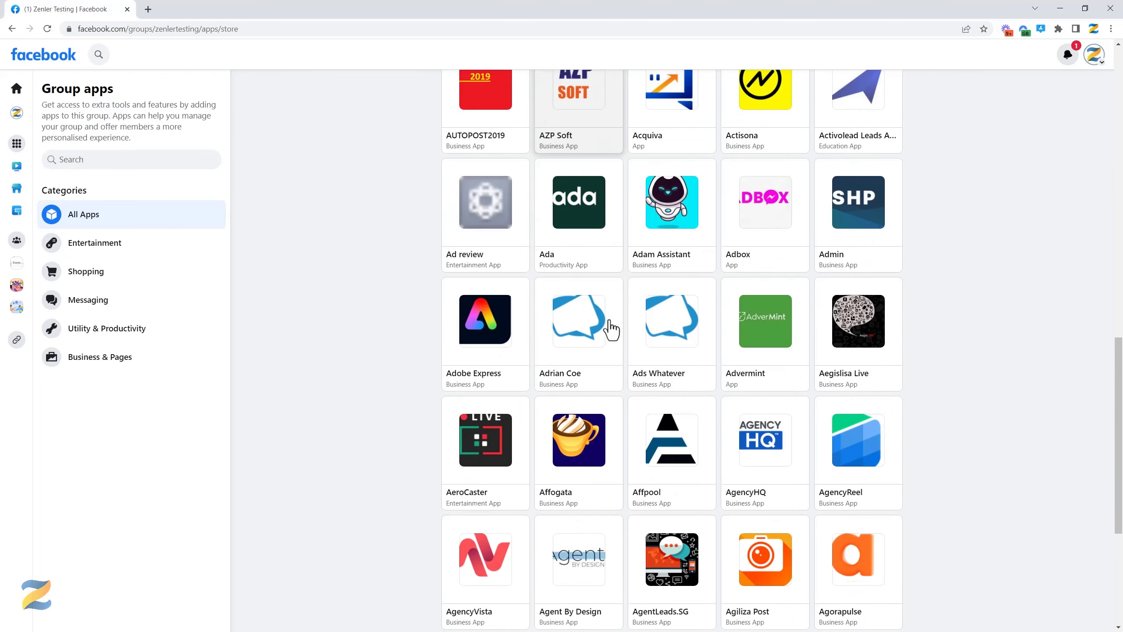
scroll(611, 330, down, 20)
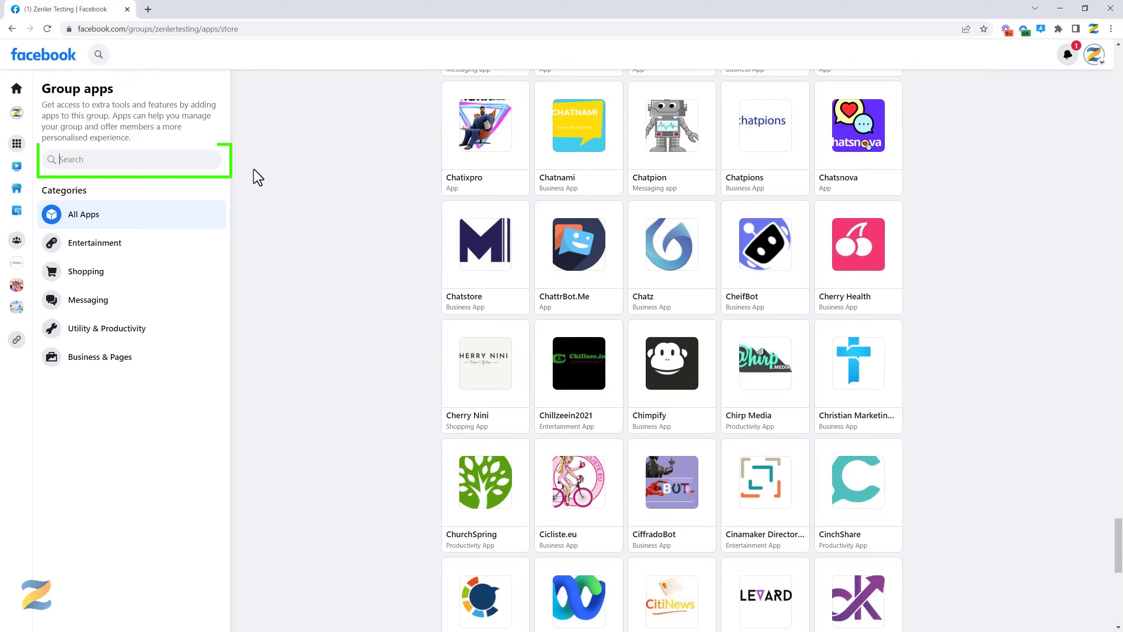
text(zoom)
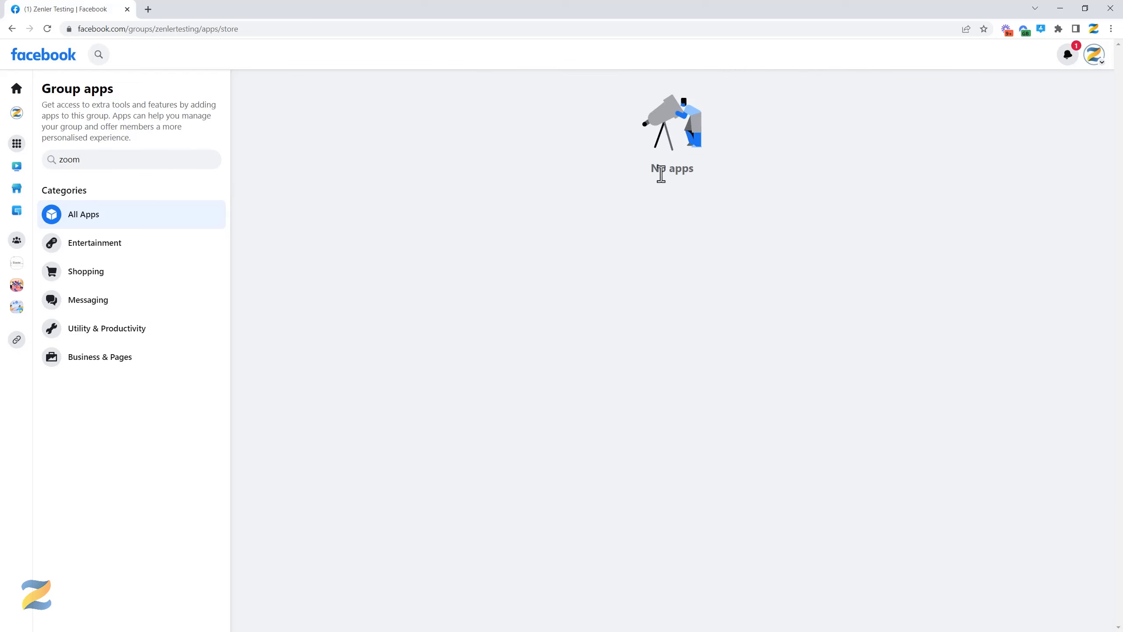
key(BackSpace)
key(BackSpace)
key(BackSpace)
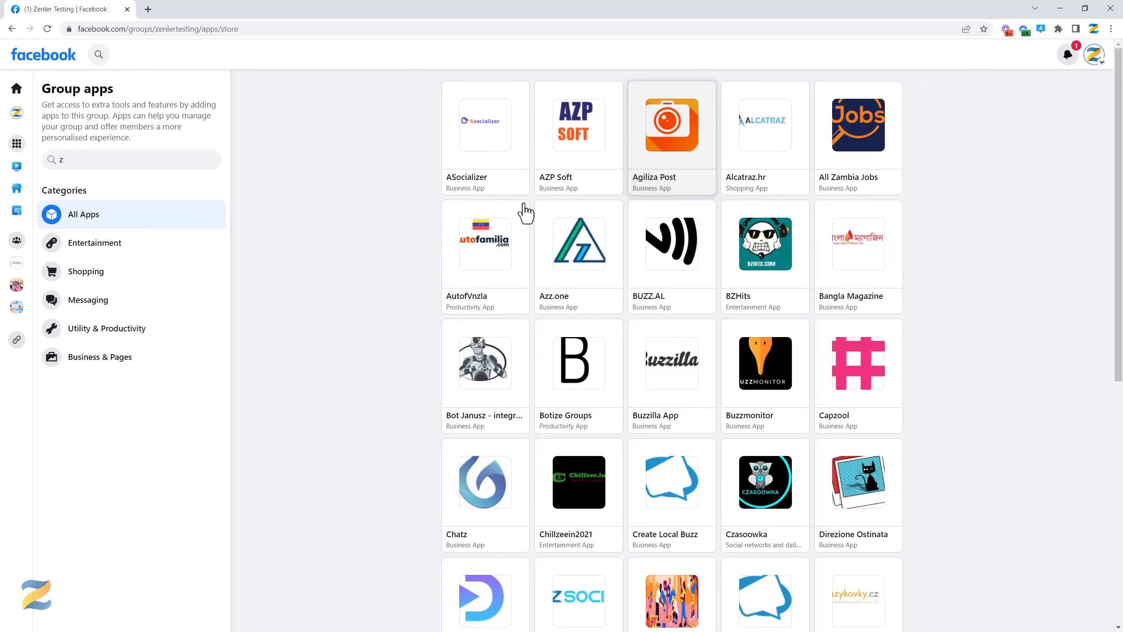
key(BackSpace)
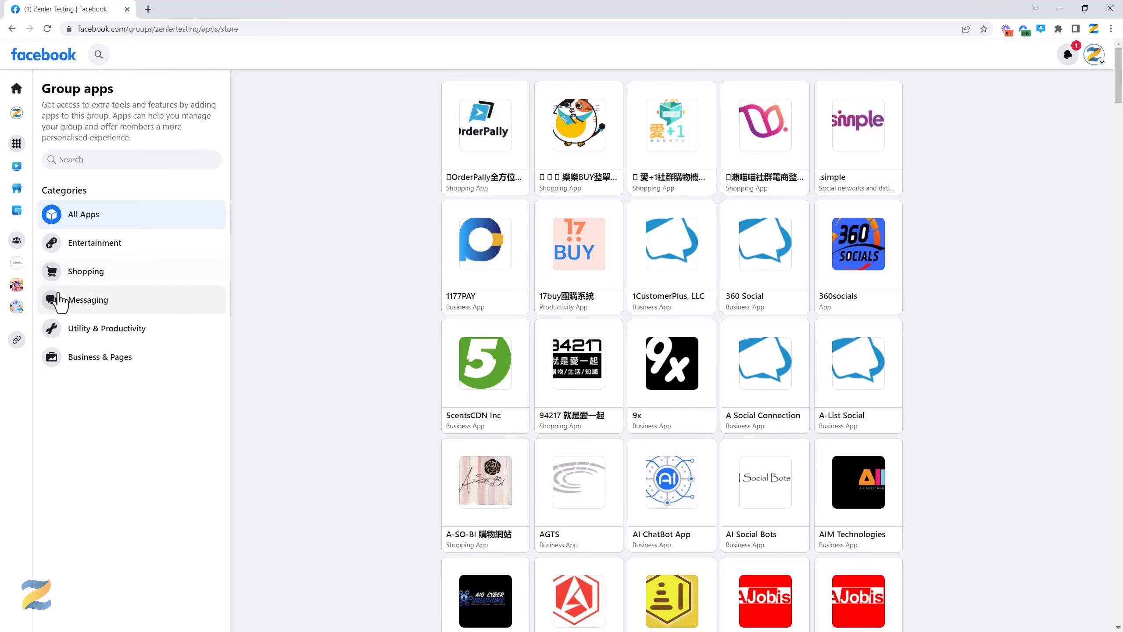
- Switch to the Zenler site's admin area and start creating a new live stream
mouse_move(18, 290)
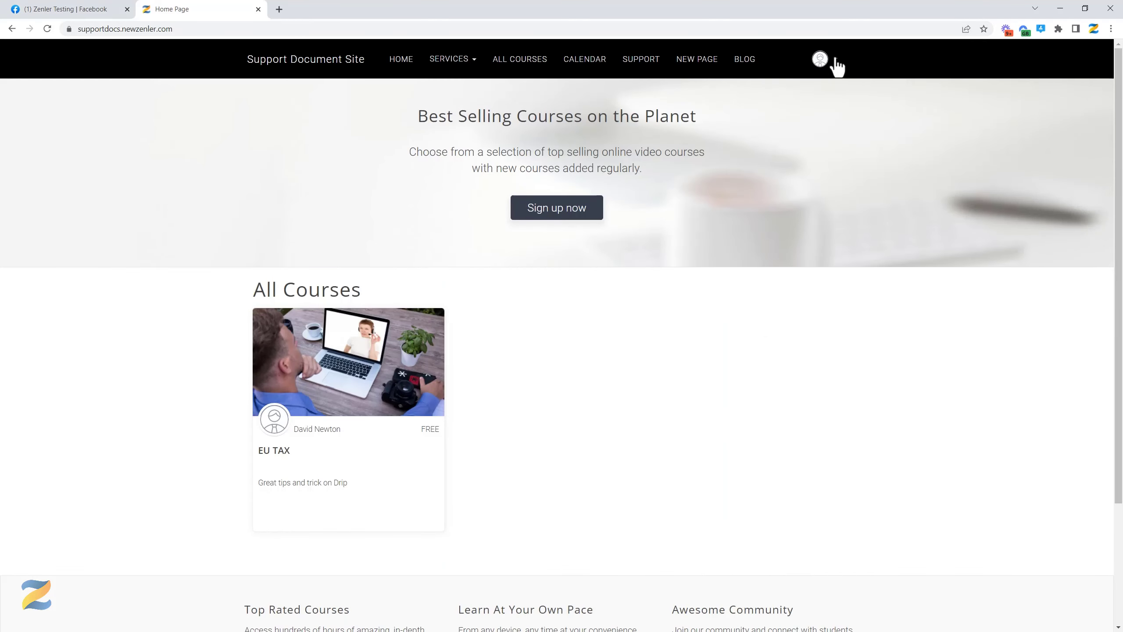
click(835, 59)
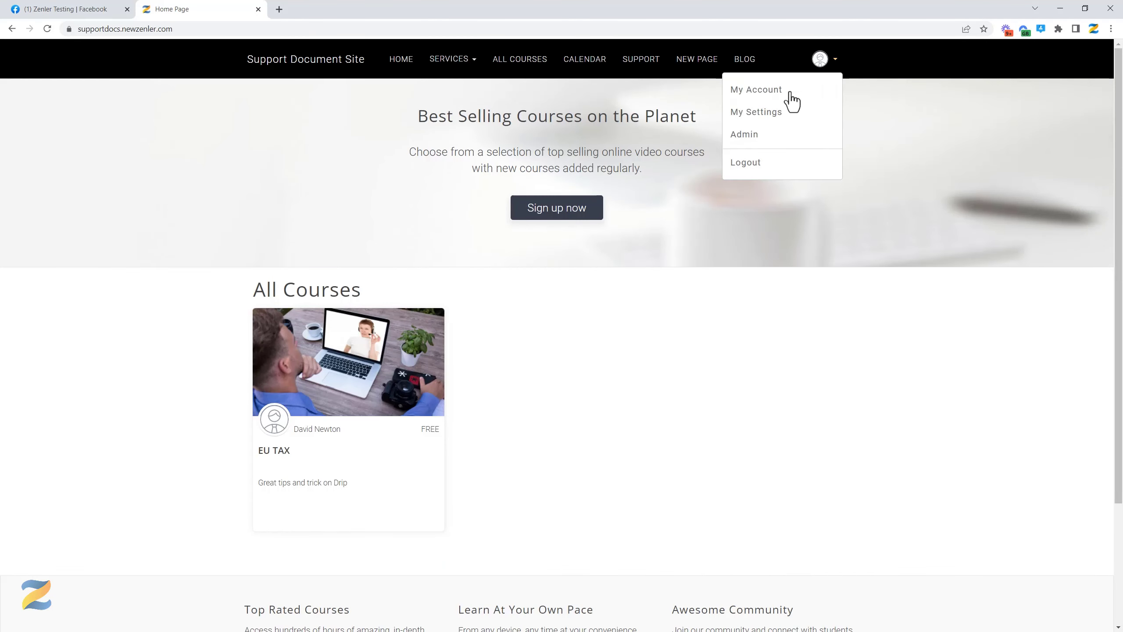
click(761, 134)
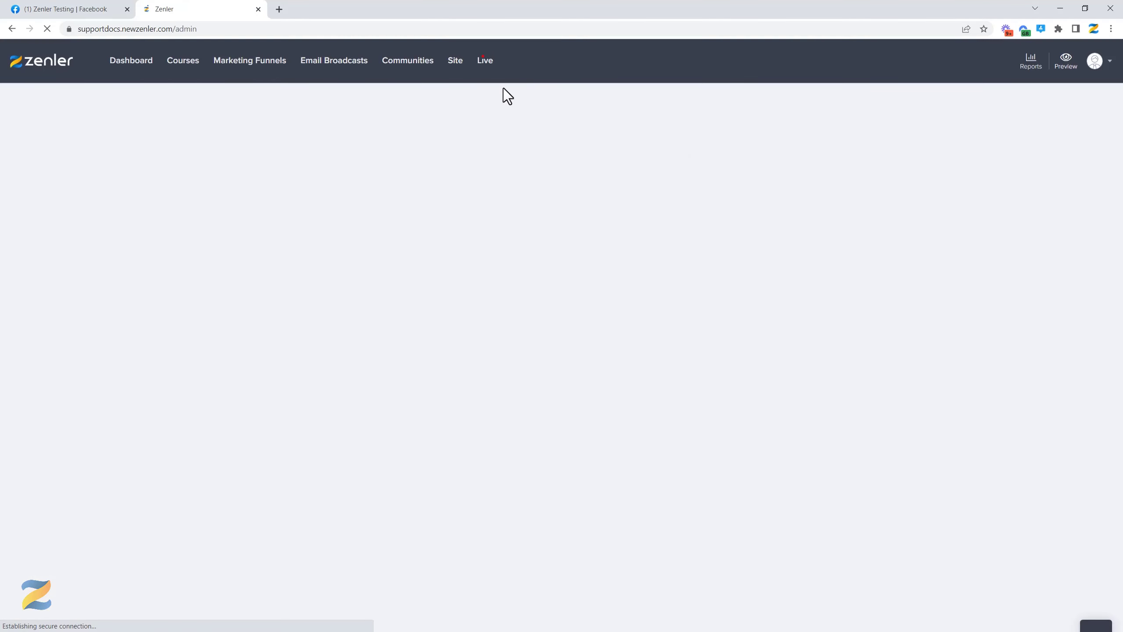
click(485, 62)
click(47, 215)
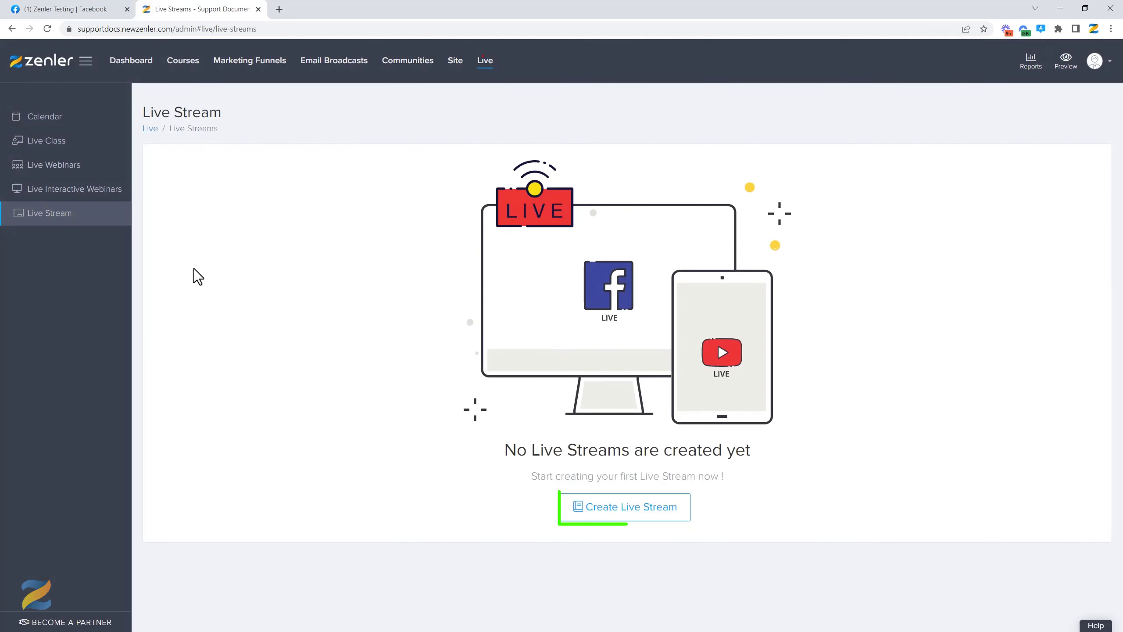
click(609, 513)
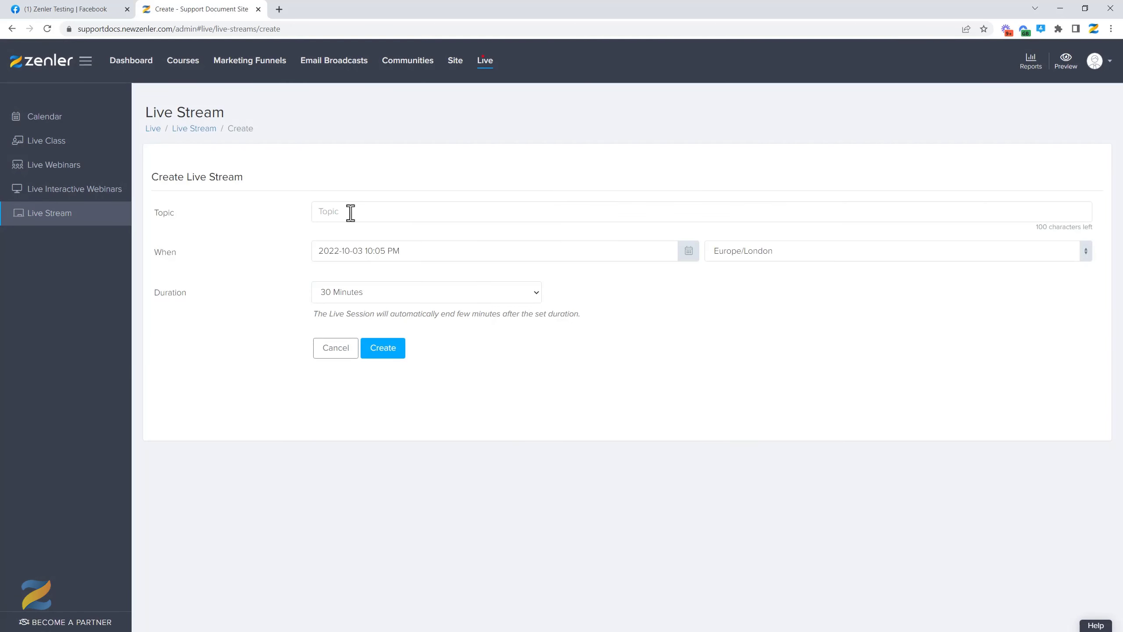
- Enter TEST STREAM as the live stream topic and schedule it for 2022-10-03 at 9:10 PM
click(350, 211)
text(TEST STREAM)
click(688, 251)
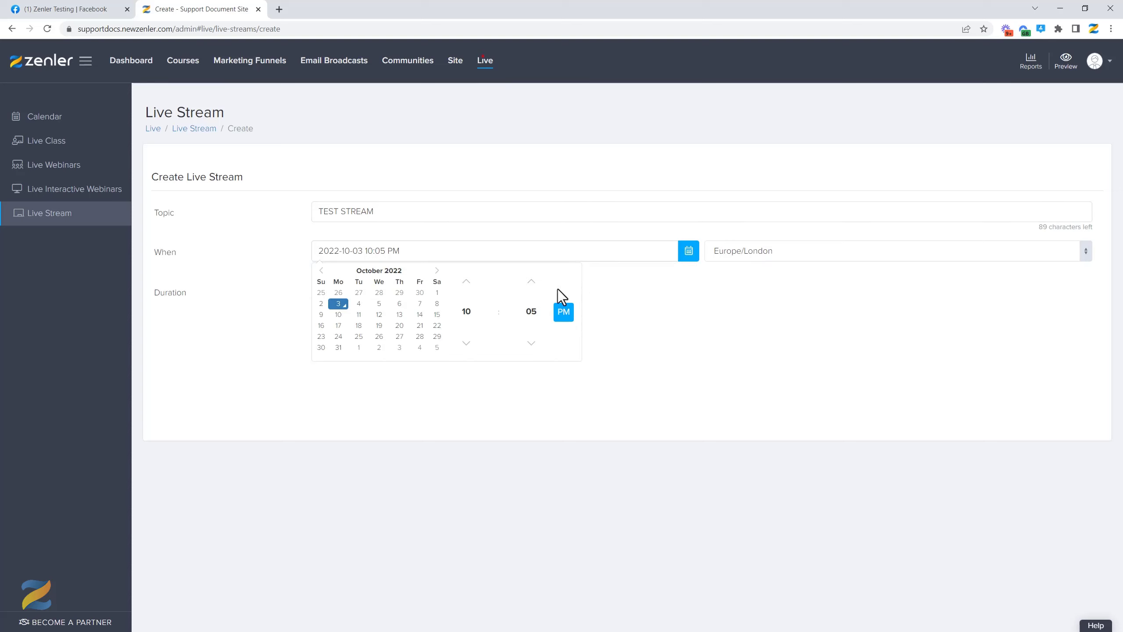
click(466, 343)
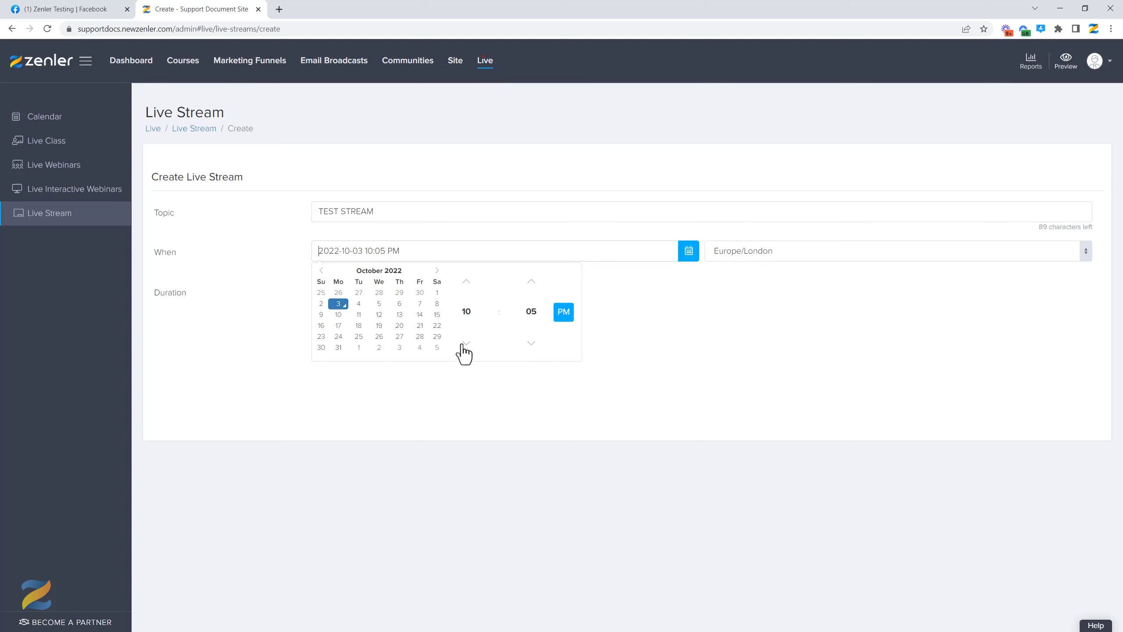
click(531, 281)
click(531, 281)
click(531, 281)
click(762, 266)
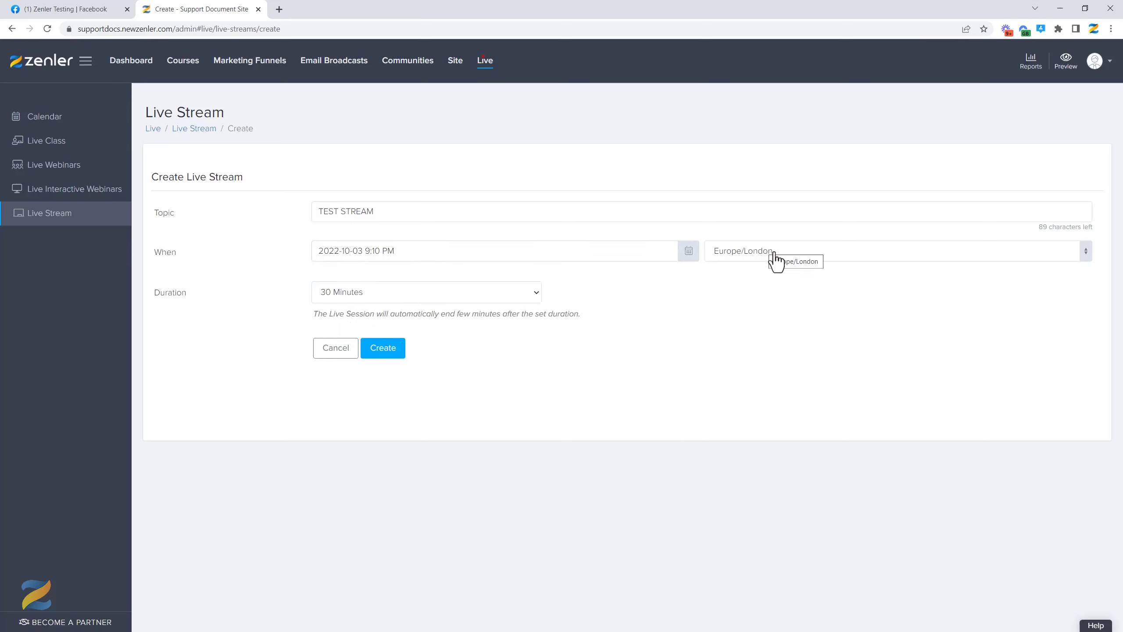
- Create the live stream with the Europe/London time zone and a duration of 30 Minutes, and check its scheduled start time
click(775, 257)
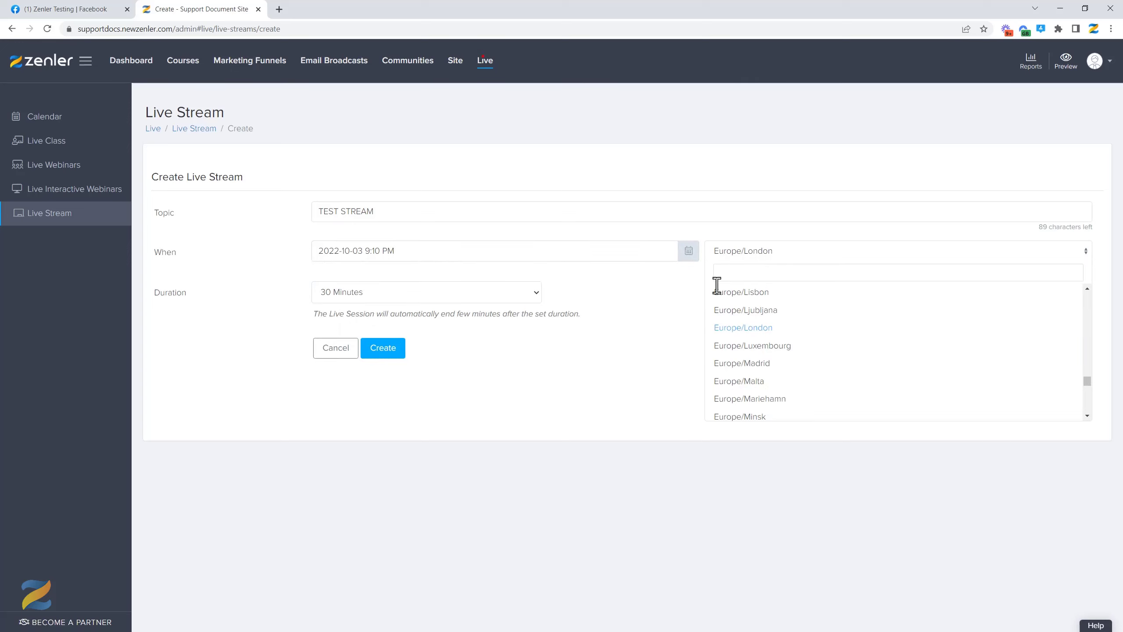
click(683, 322)
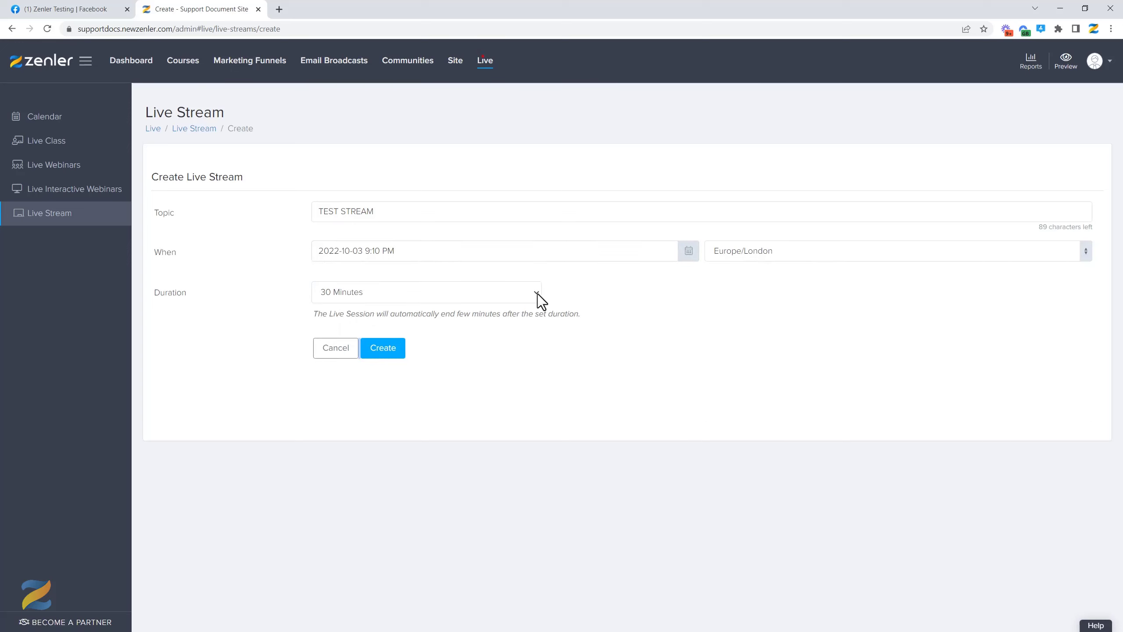
click(376, 351)
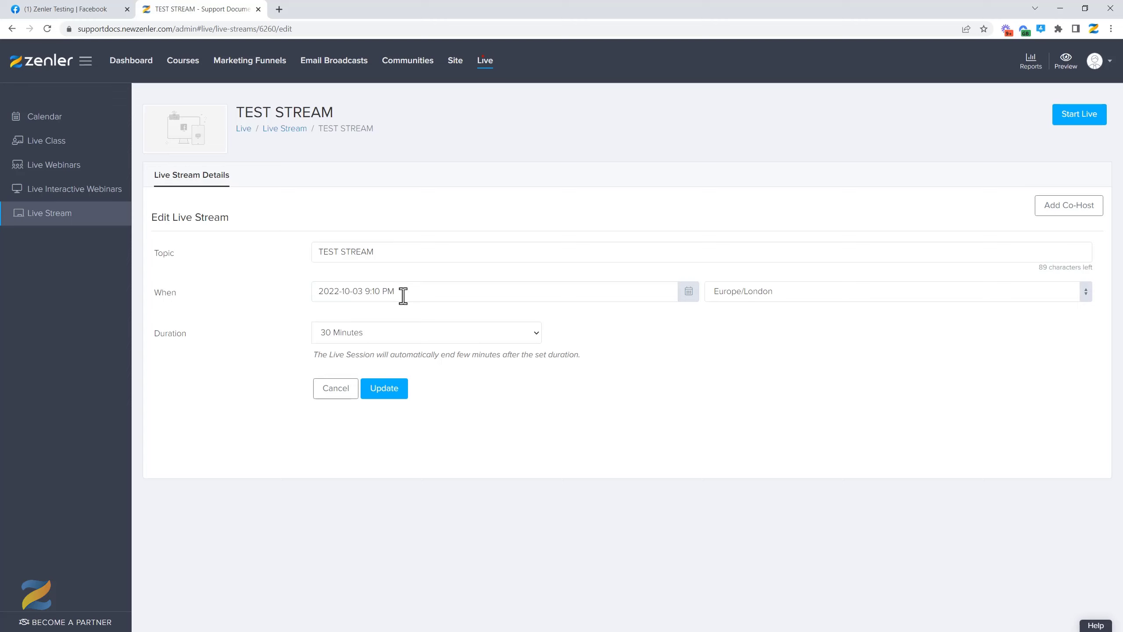
double_click(380, 291)
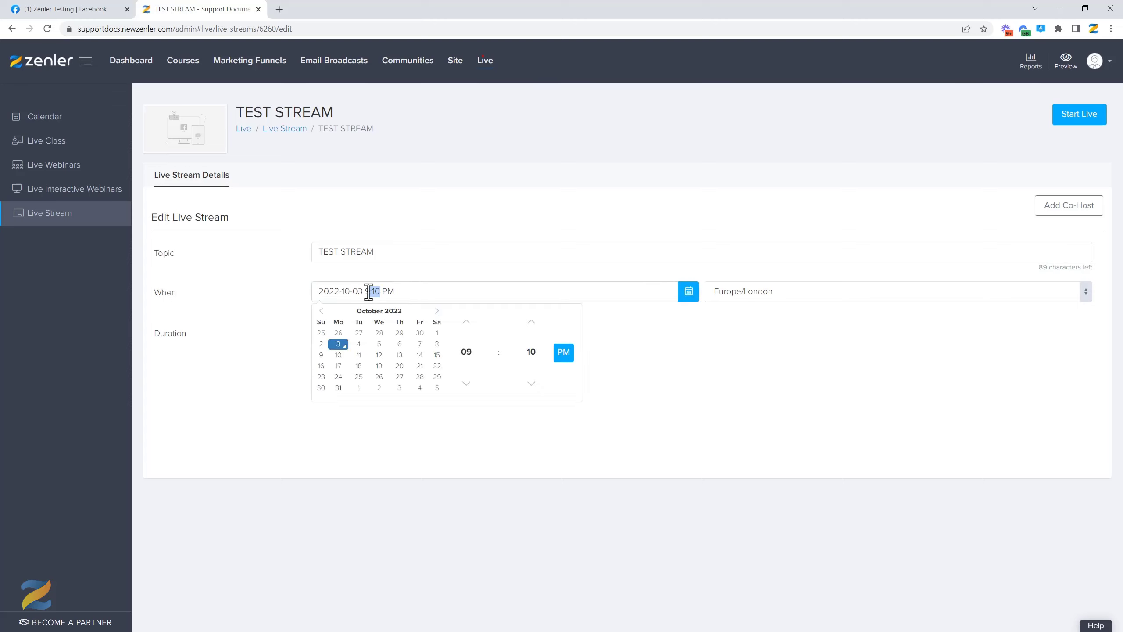
click(516, 219)
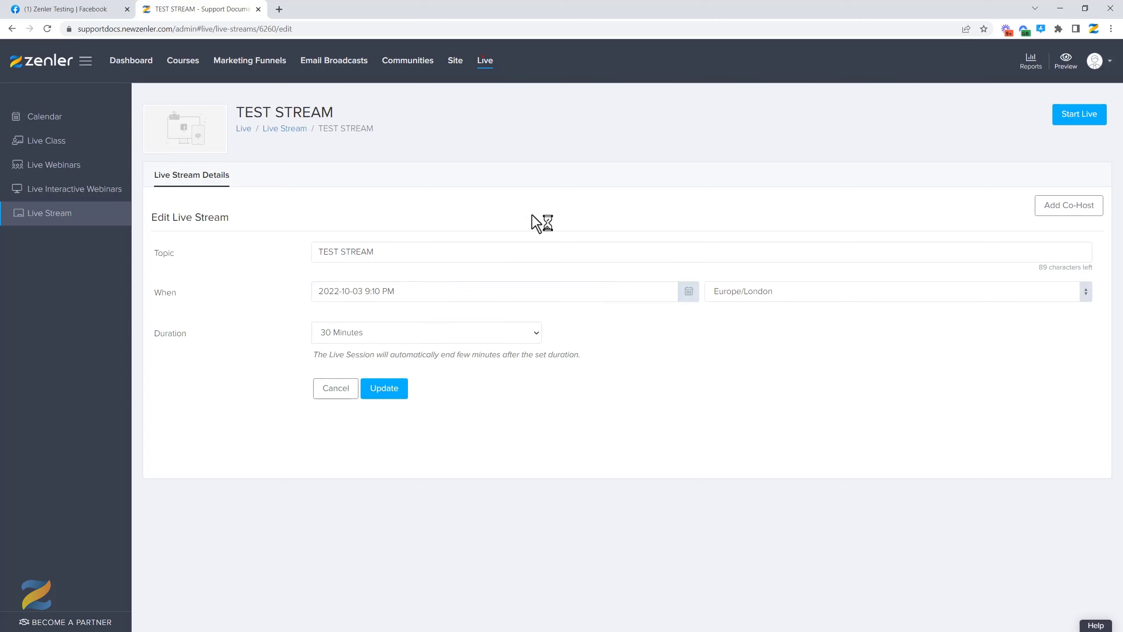
- Start the TEST STREAM session in Zoom Meetings and choose to go live on Facebook
click(1075, 117)
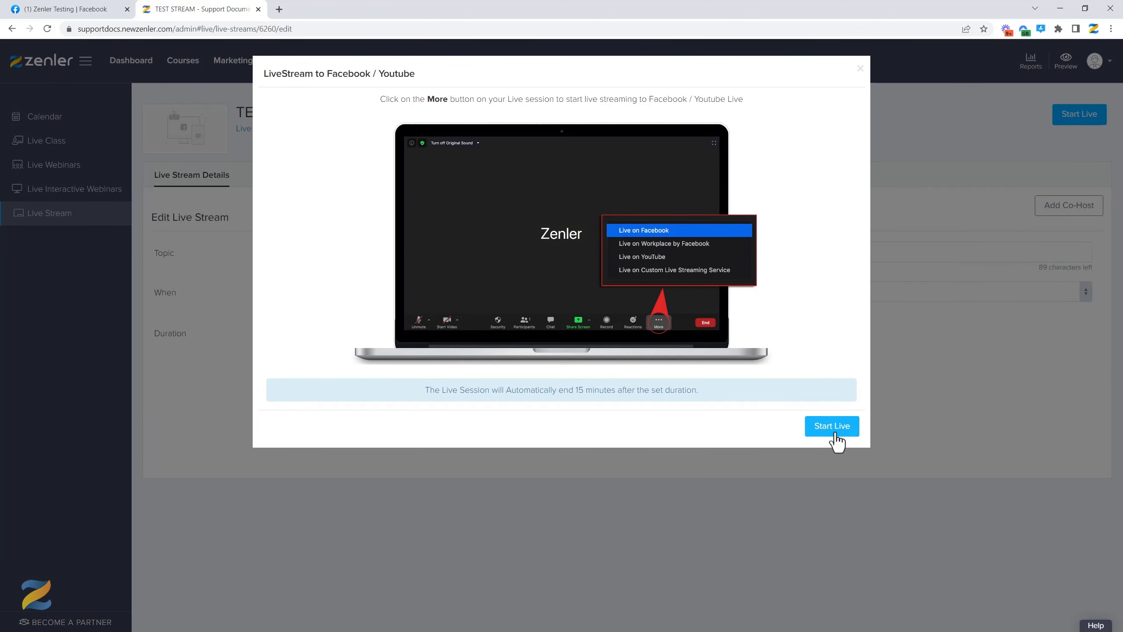
click(835, 434)
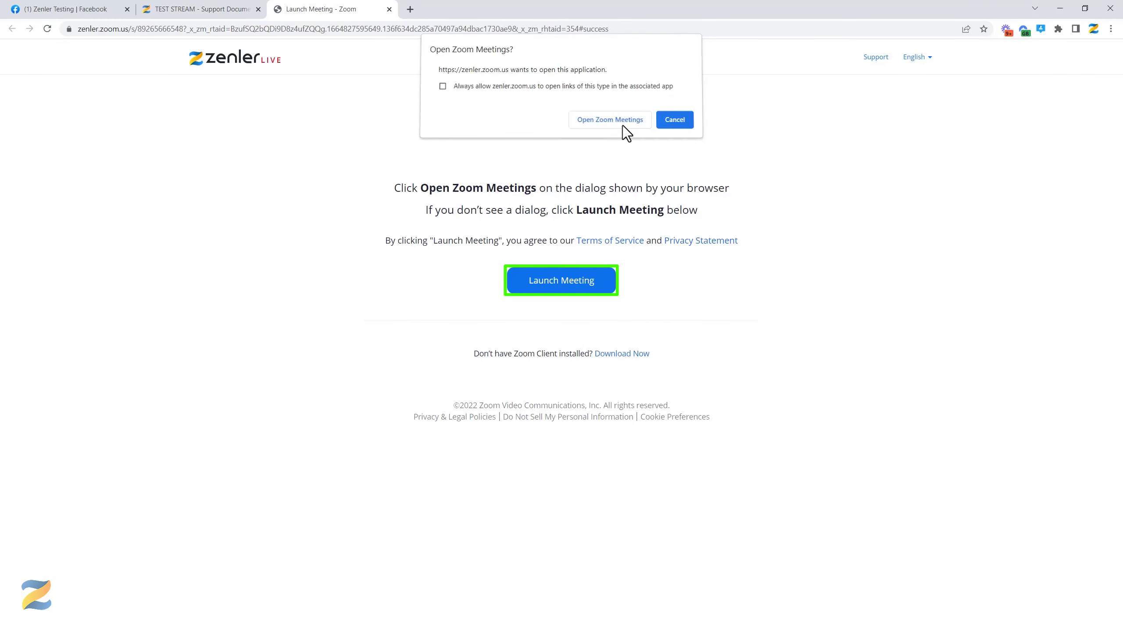
click(622, 124)
click(572, 294)
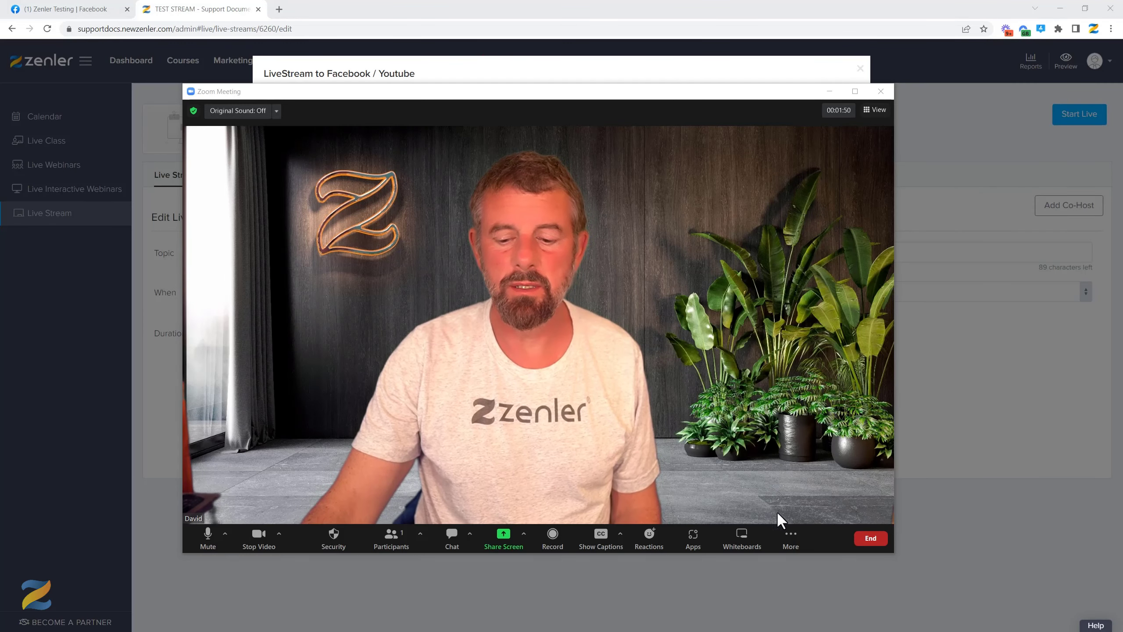
click(795, 535)
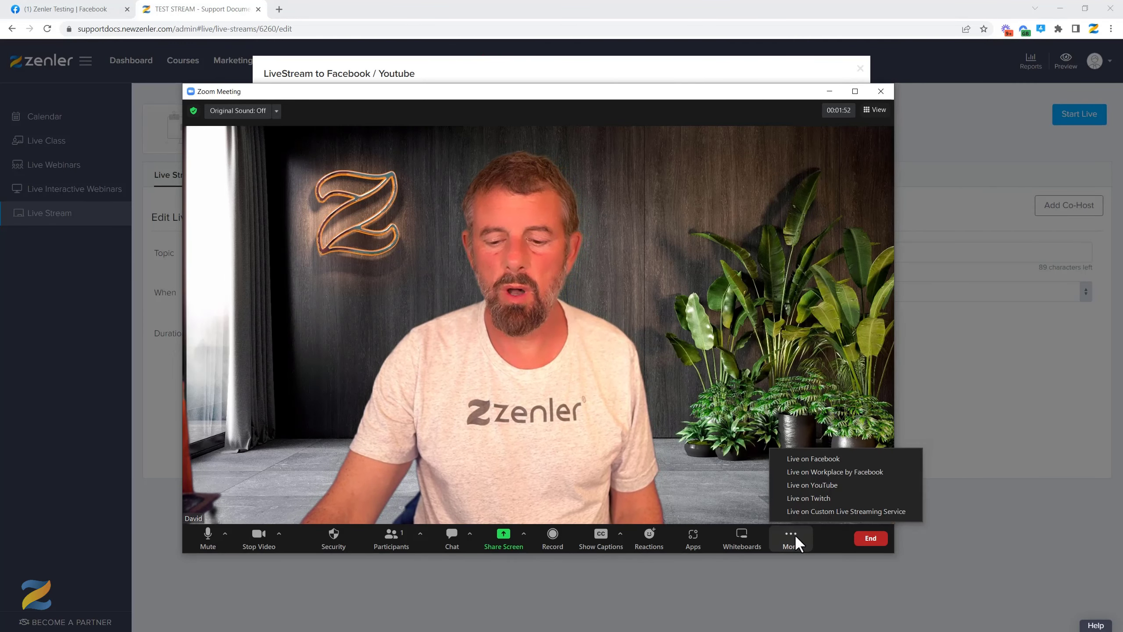
click(807, 458)
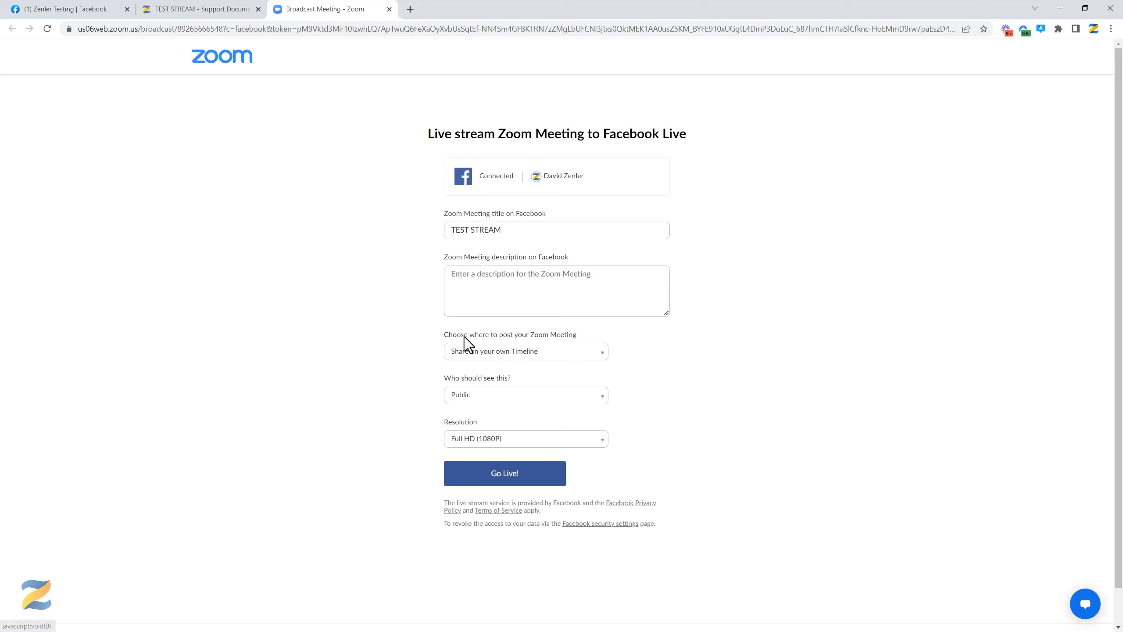
- Set the Facebook broadcast to be shared to the Zenler Testing group, keeping the resolution at Full HD (1080P)
click(585, 350)
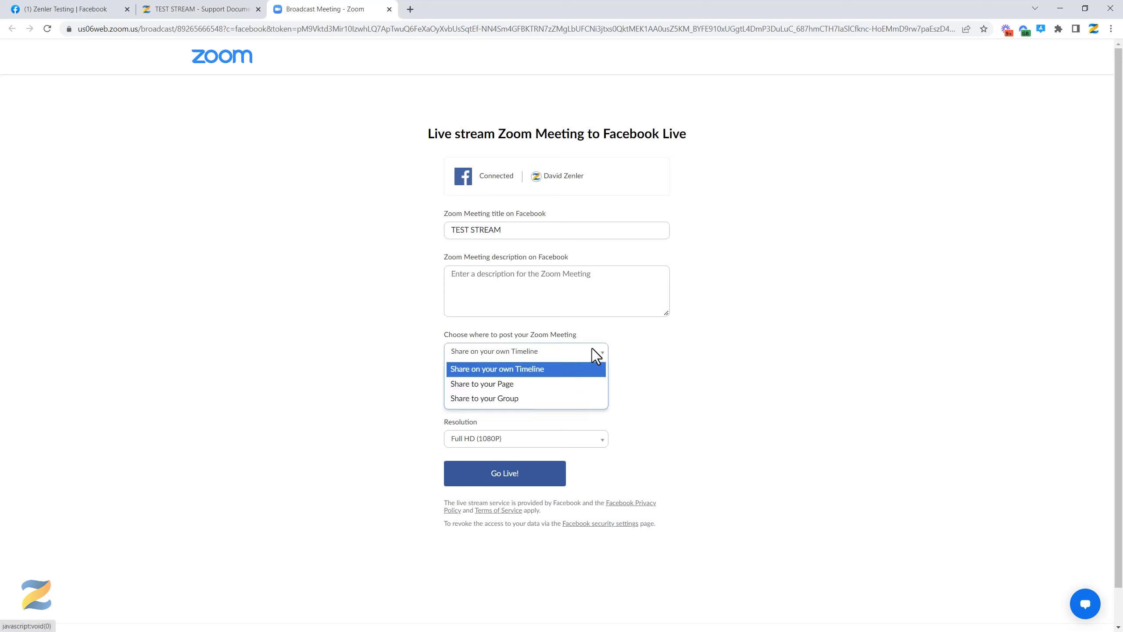
click(500, 401)
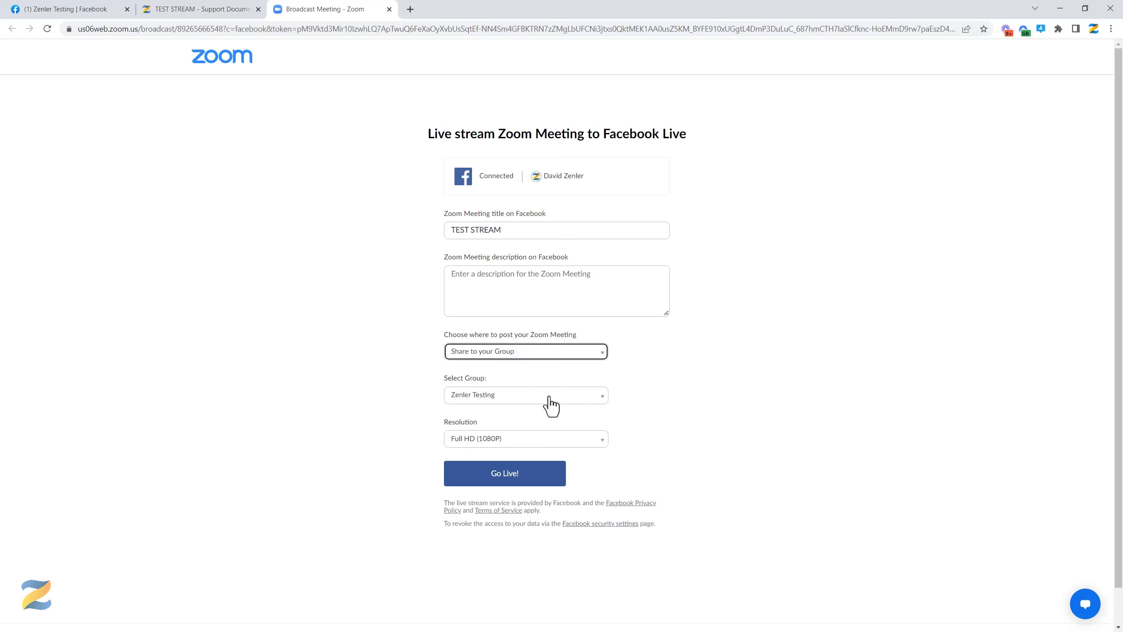
click(494, 400)
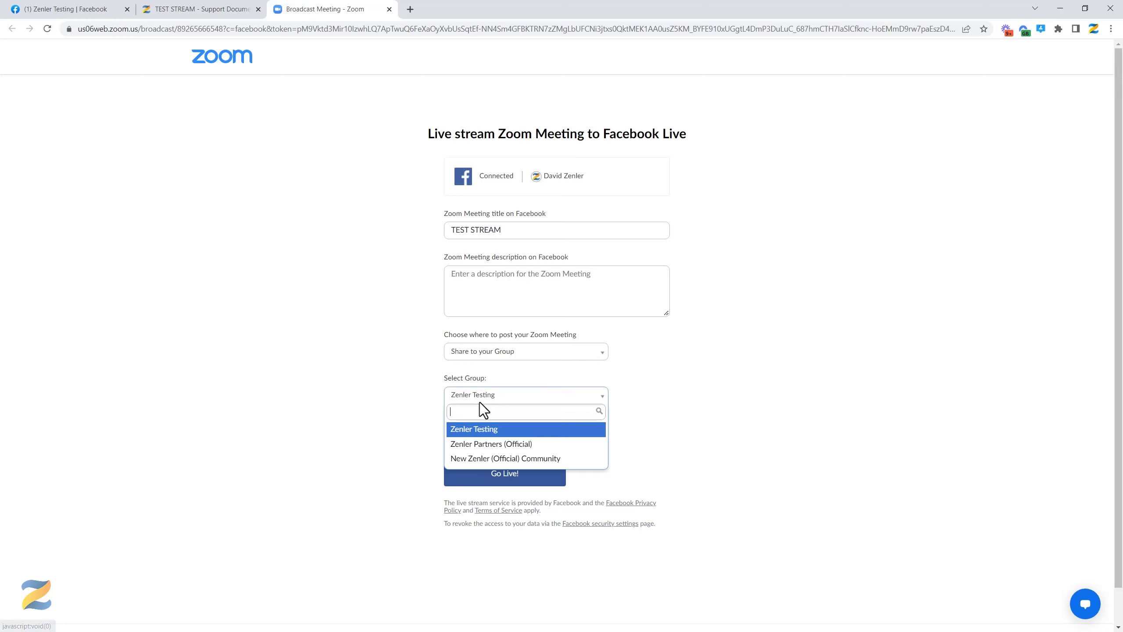
click(478, 430)
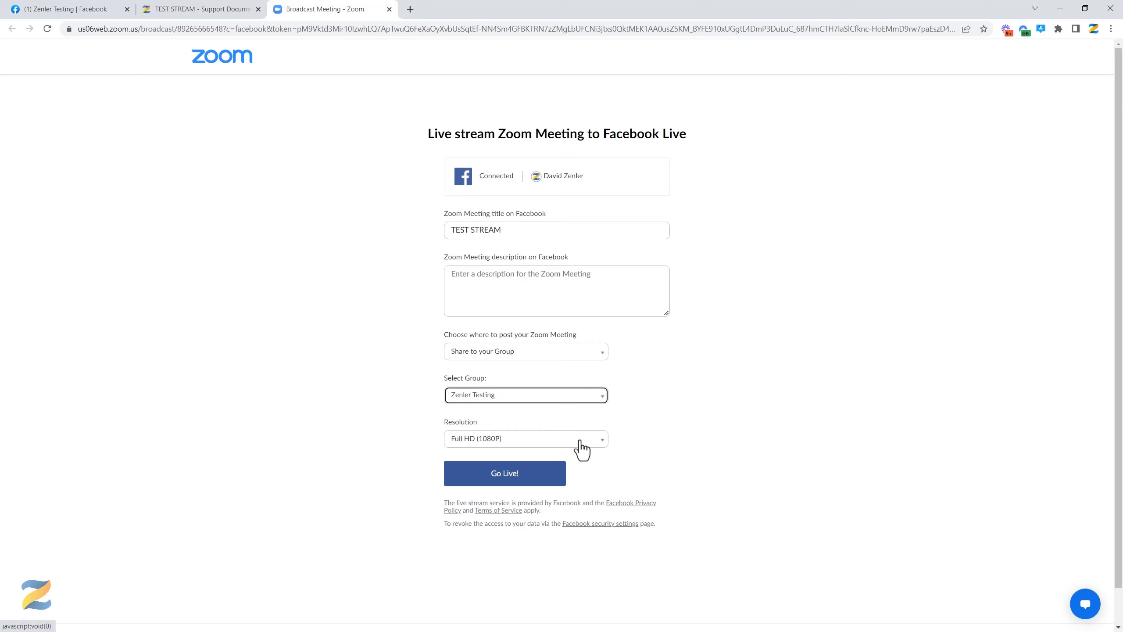
click(598, 440)
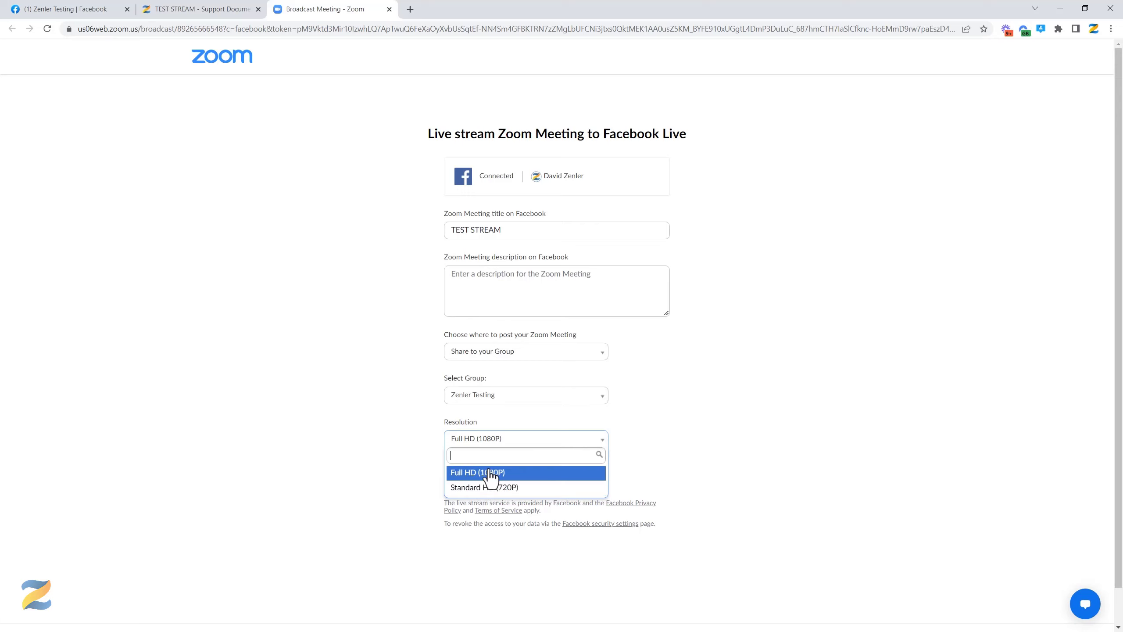
click(739, 408)
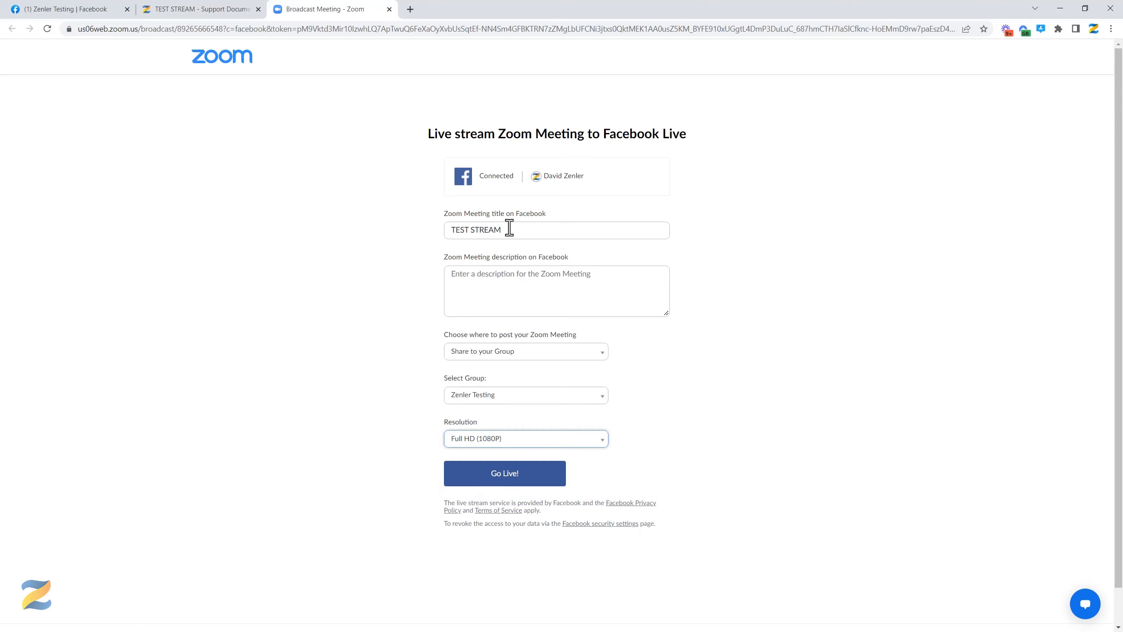
- Keep the title TEST STREAM, enter "THis is live" as the meeting description on Facebook, and start the live broadcast
drag(508, 229, 417, 224)
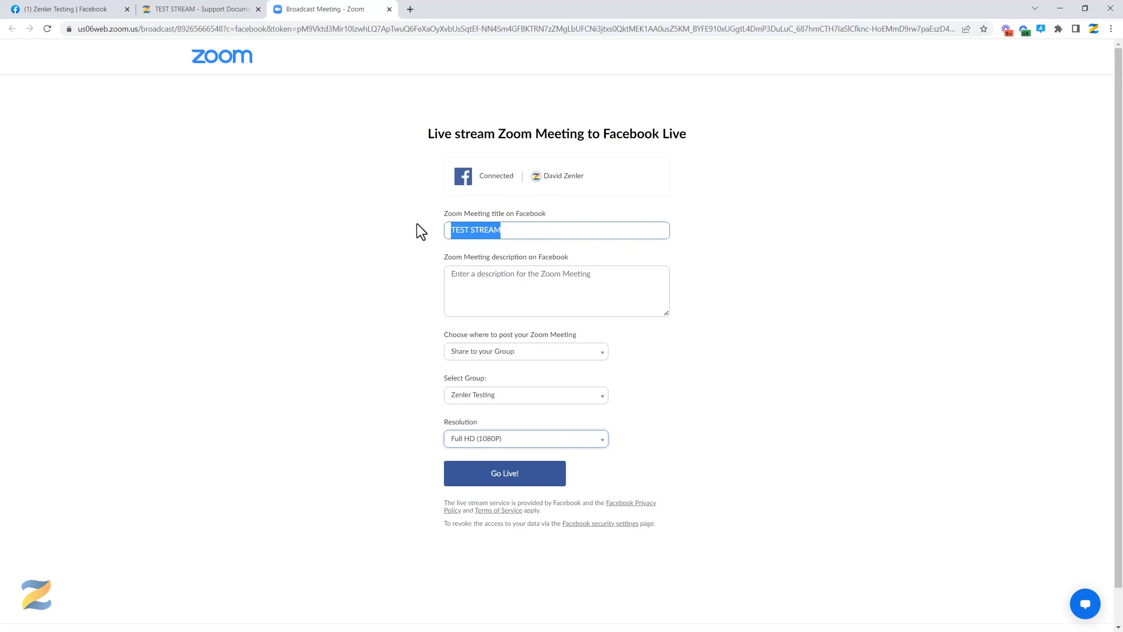
click(457, 278)
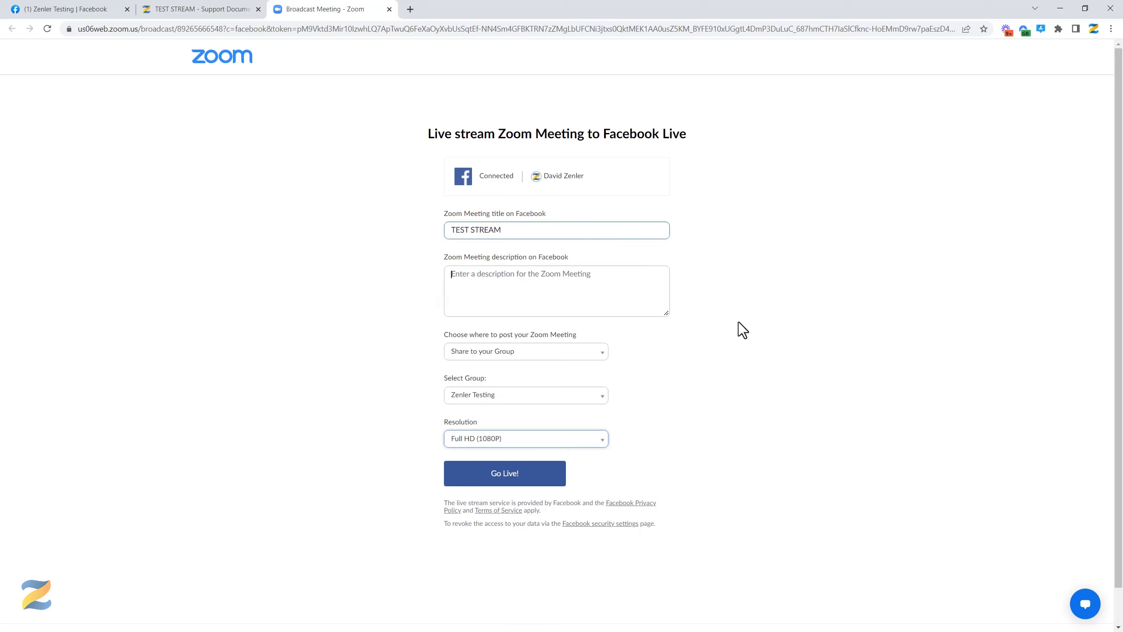
text(T)
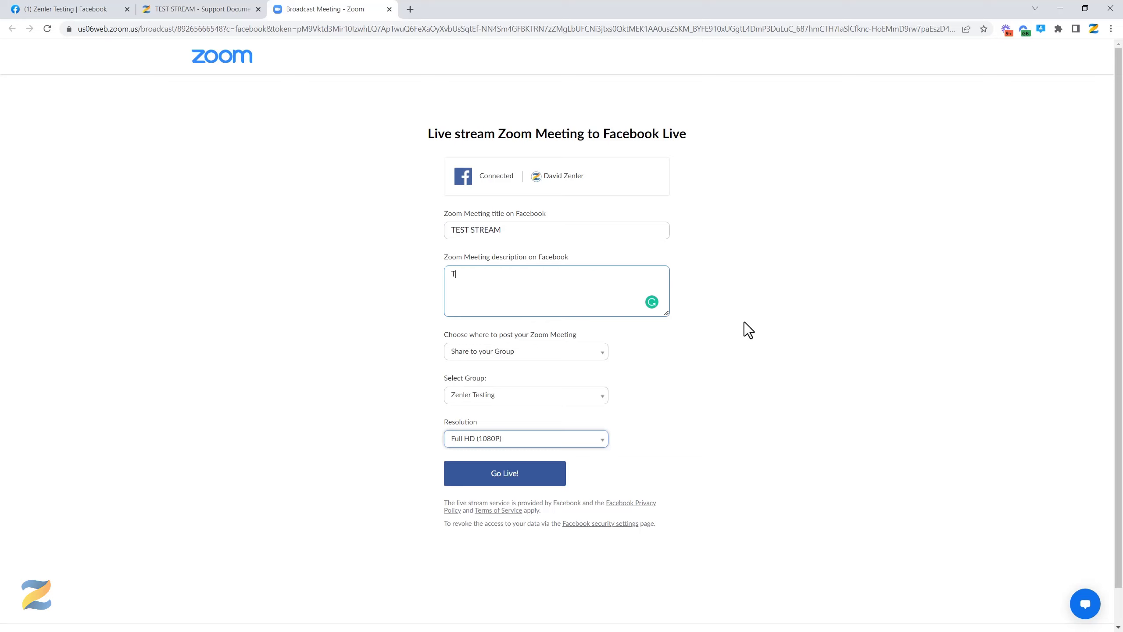
text(His is live)
click(514, 478)
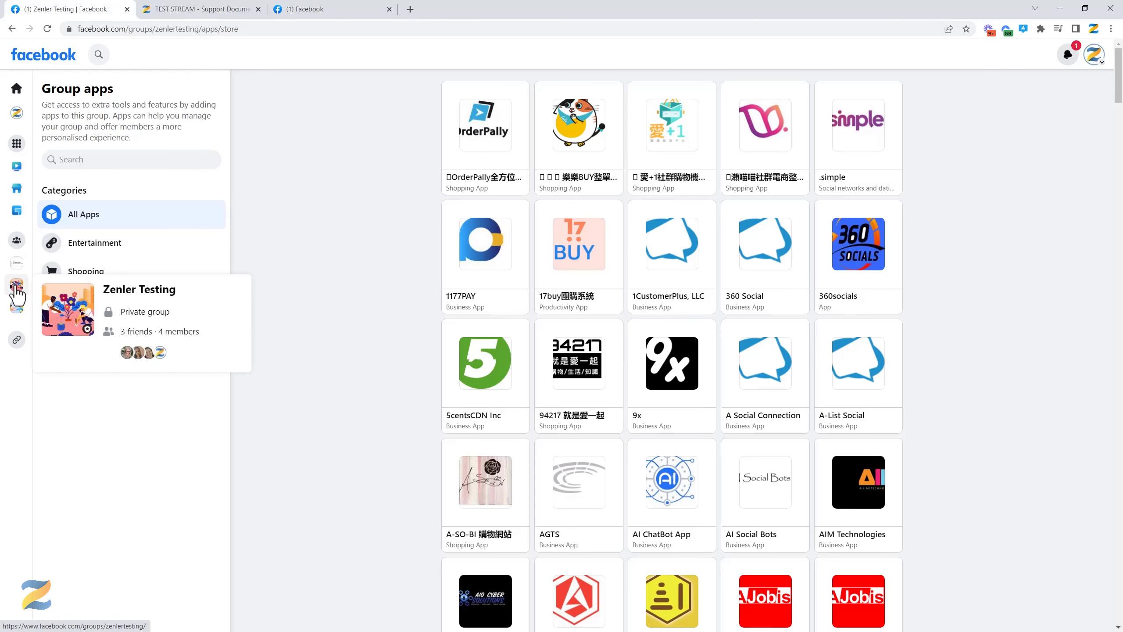
- Open the Zenler Testing Facebook group to view the live post, and acknowledge the livestreaming notice in the Zoom meeting
click(16, 292)
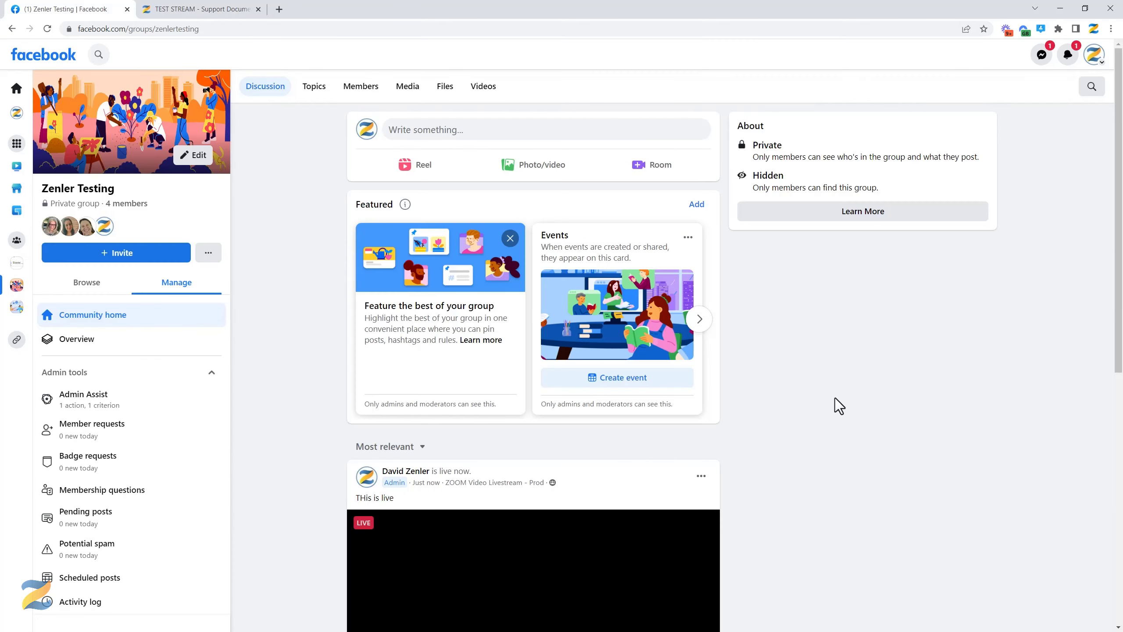
scroll(829, 393, down, 5)
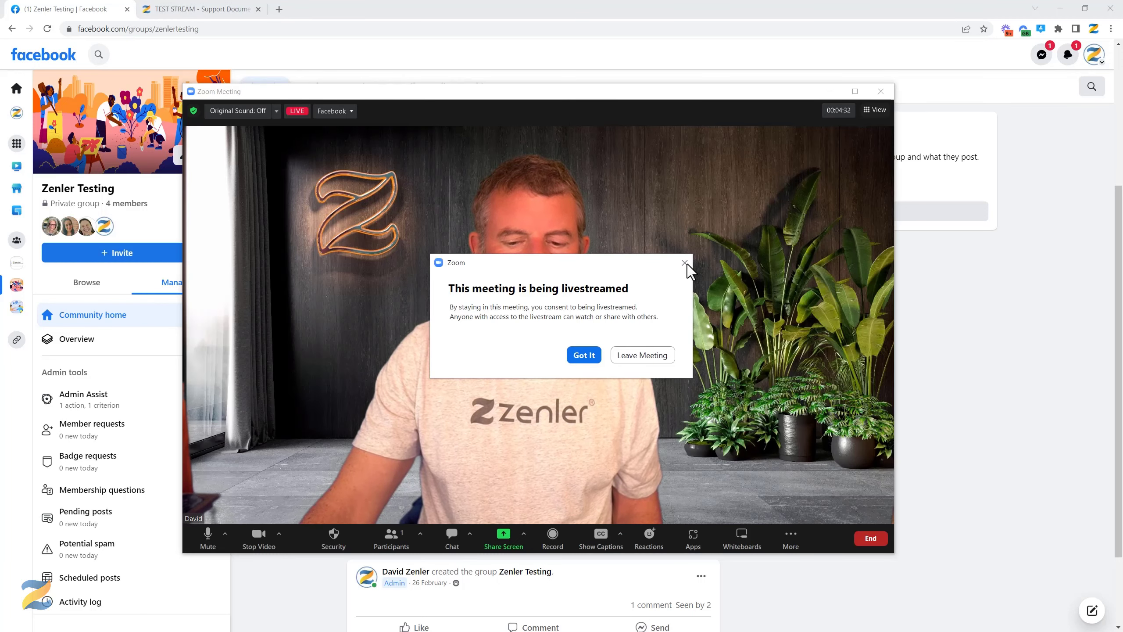
click(581, 357)
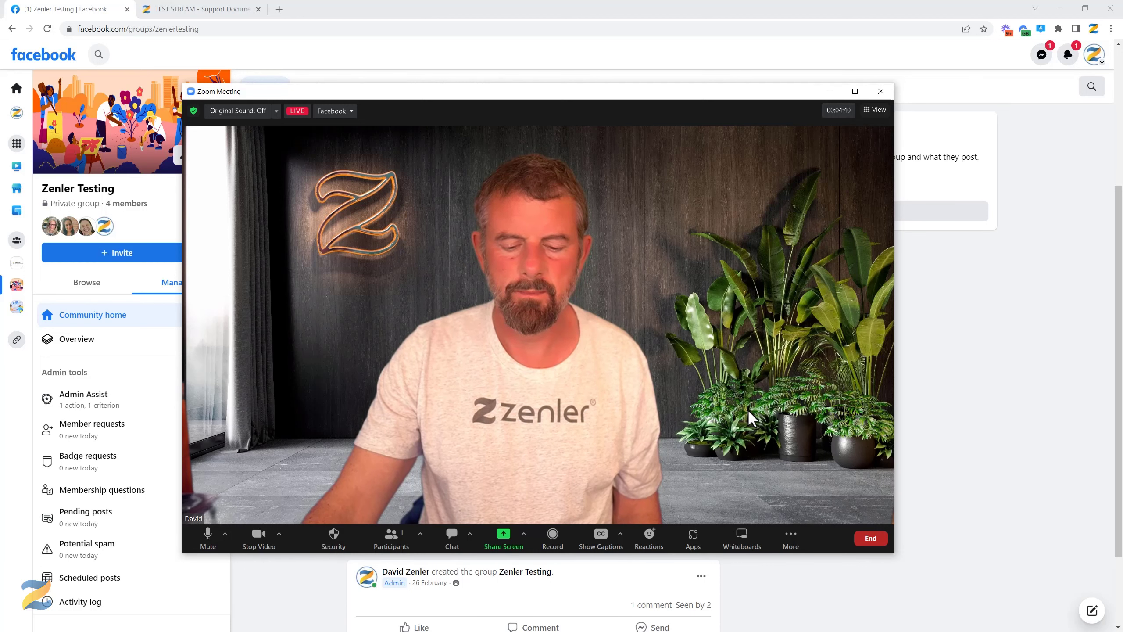
- Look through the caption options of the Zoom meeting, including the speaking language, without changing them
click(620, 534)
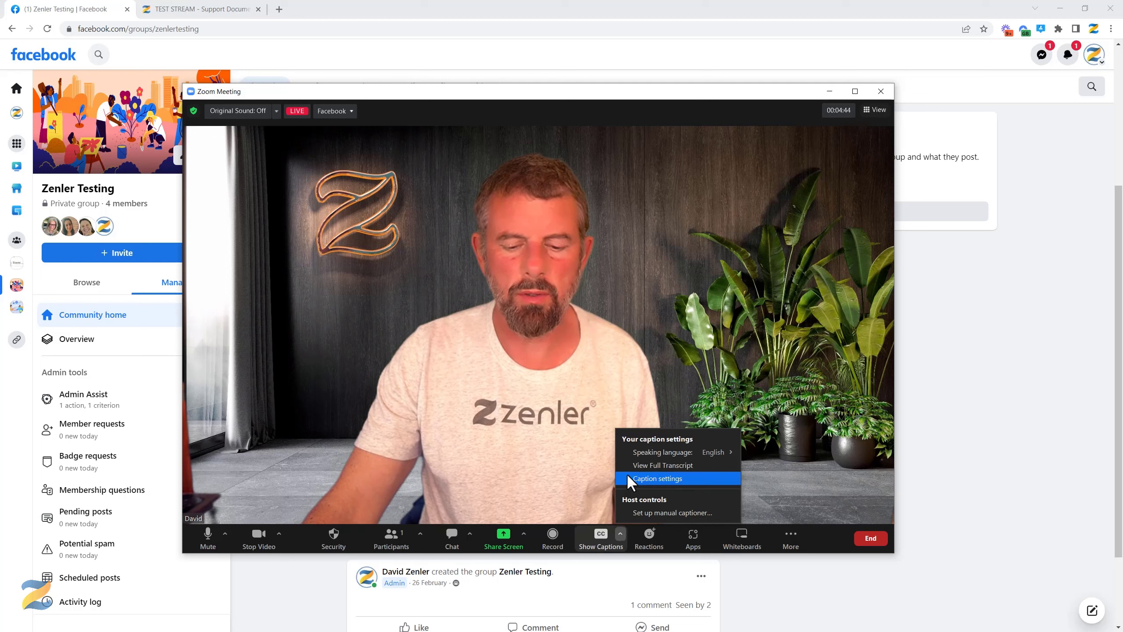
mouse_move(637, 452)
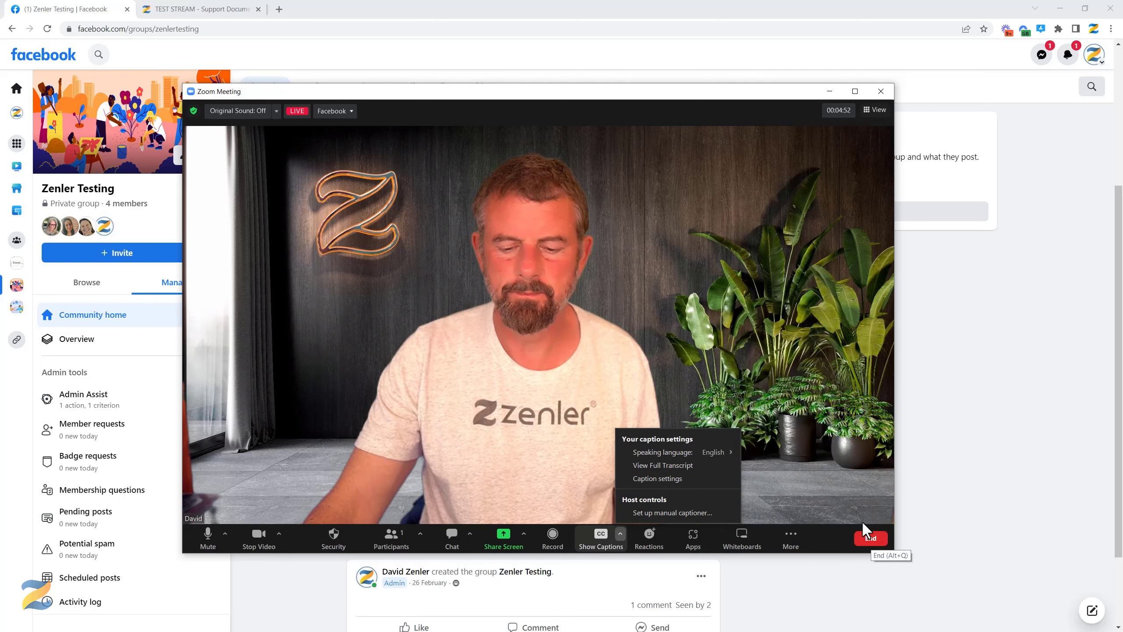
click(854, 509)
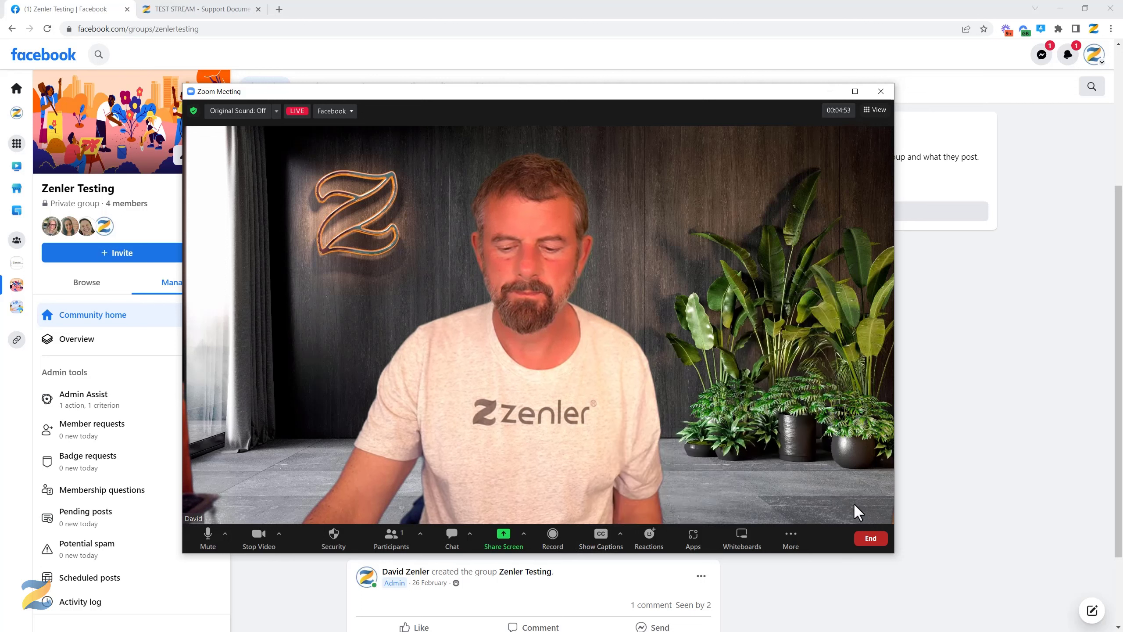
- End the Zoom meeting for all participants to stop the live stream
click(866, 540)
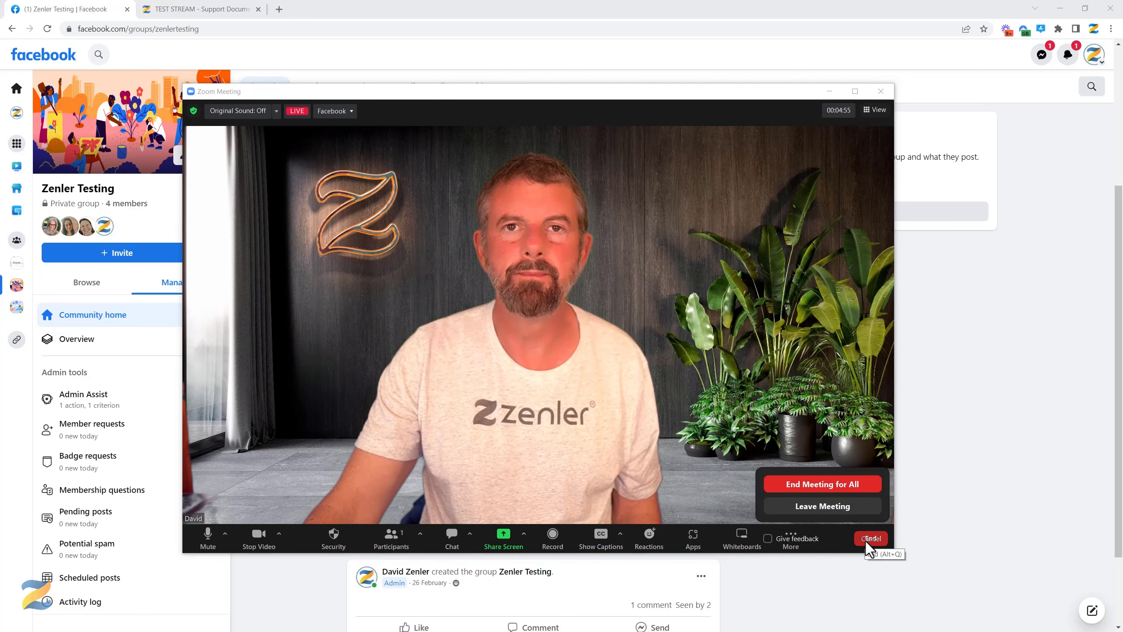
click(837, 484)
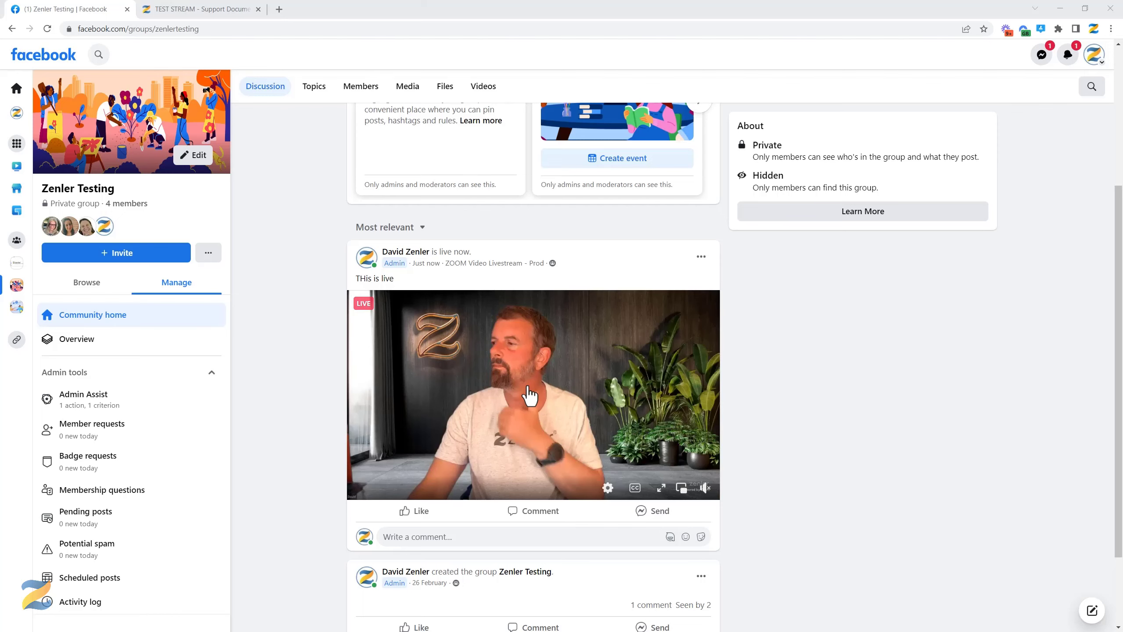
- Reload the Zenler Testing Facebook group and check the status and video of the broadcast post
click(48, 29)
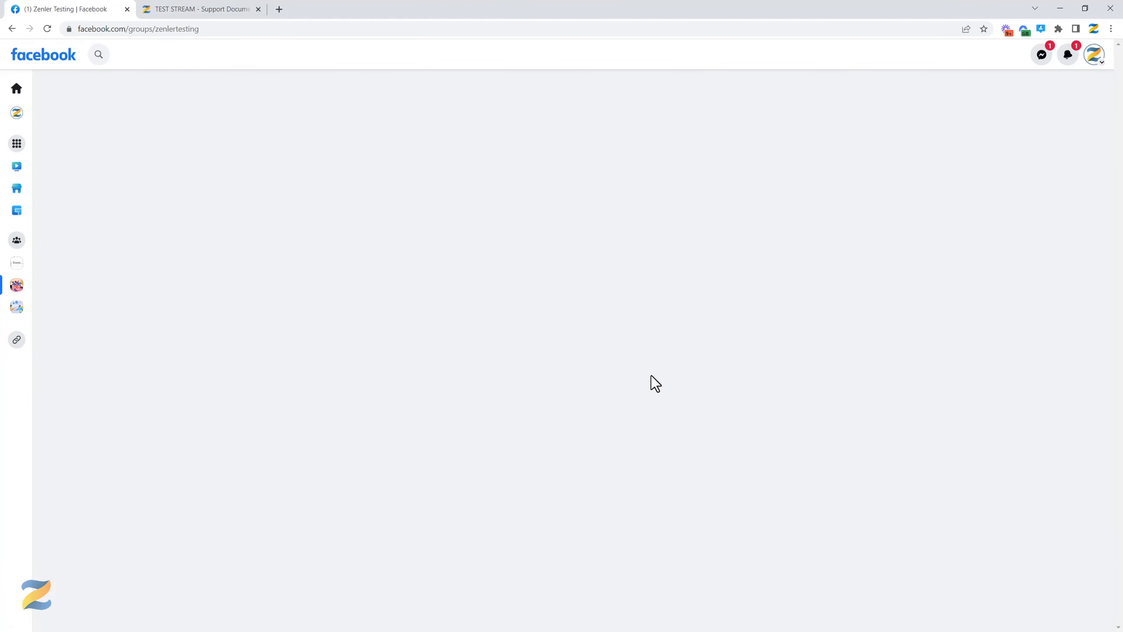
scroll(724, 397, down, 5)
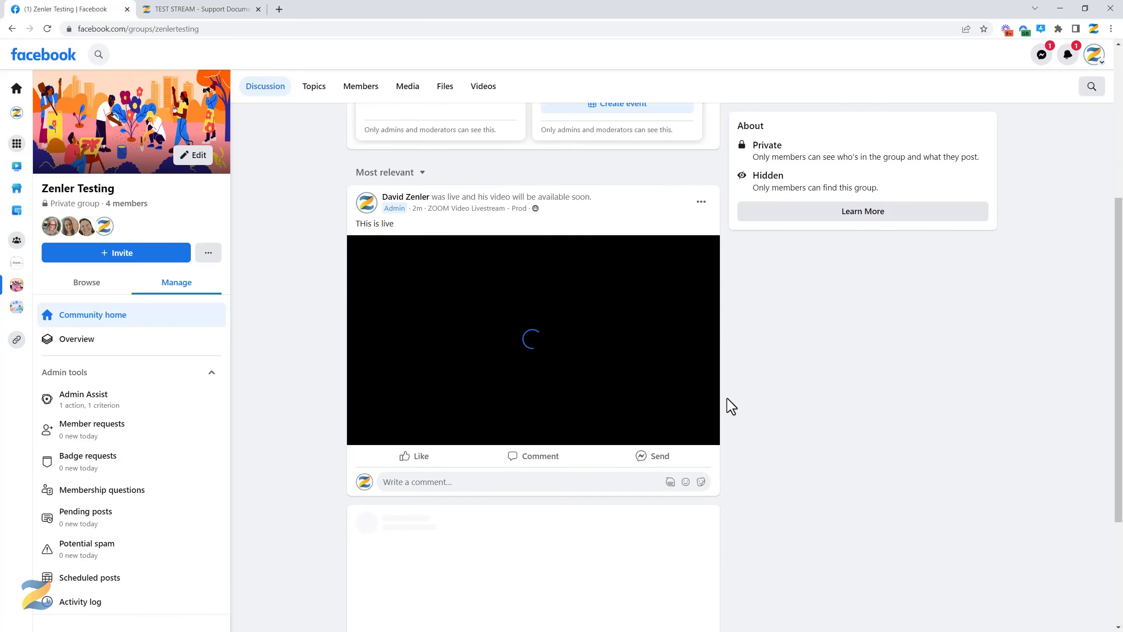
scroll(780, 409, up, 1)
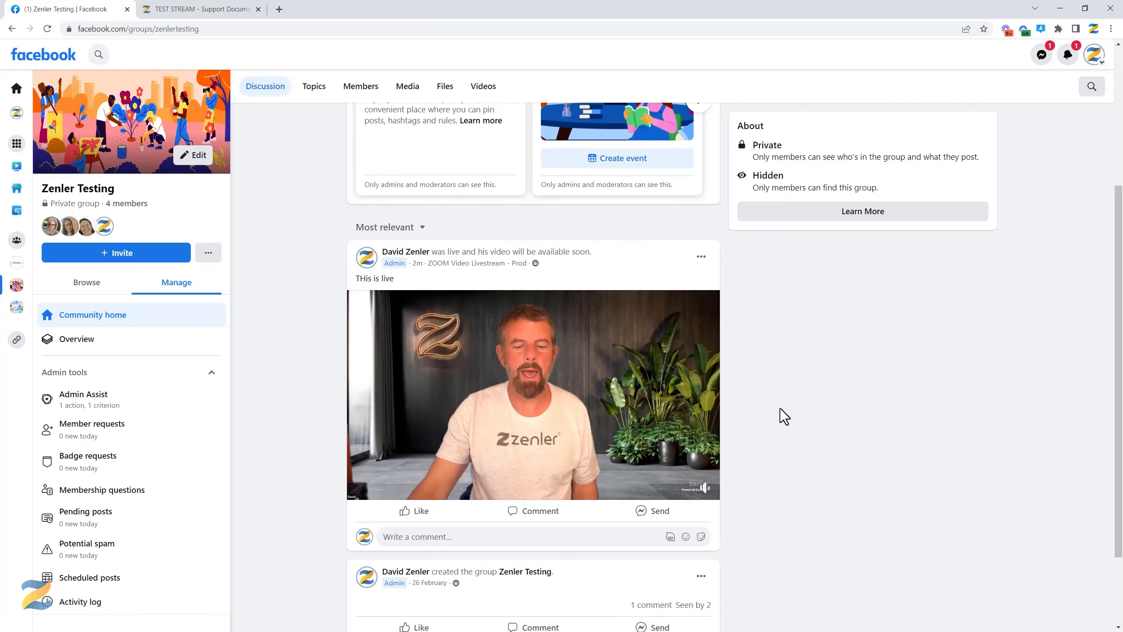